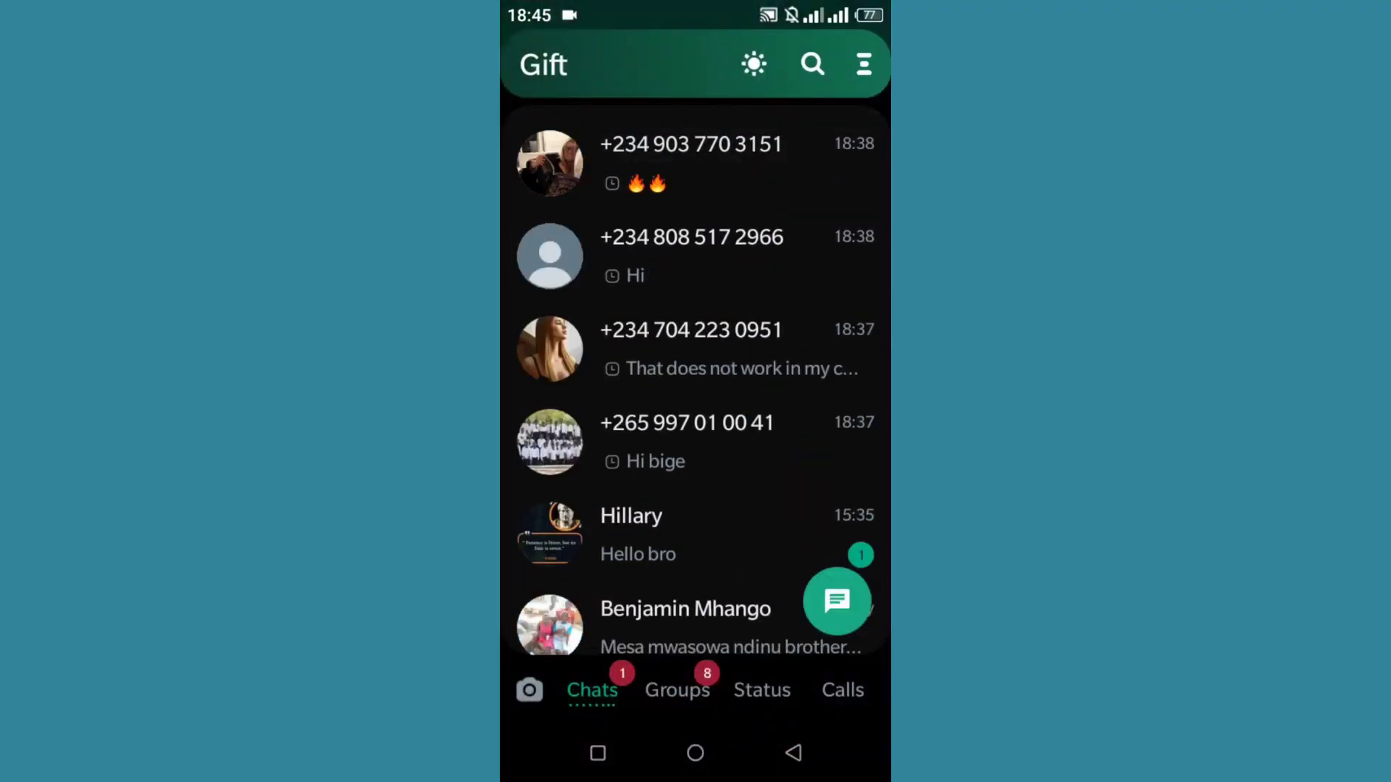
Open GBSettings from the overflow menu and scroll to the Themes entry.
scroll(754, 416, up, 3)
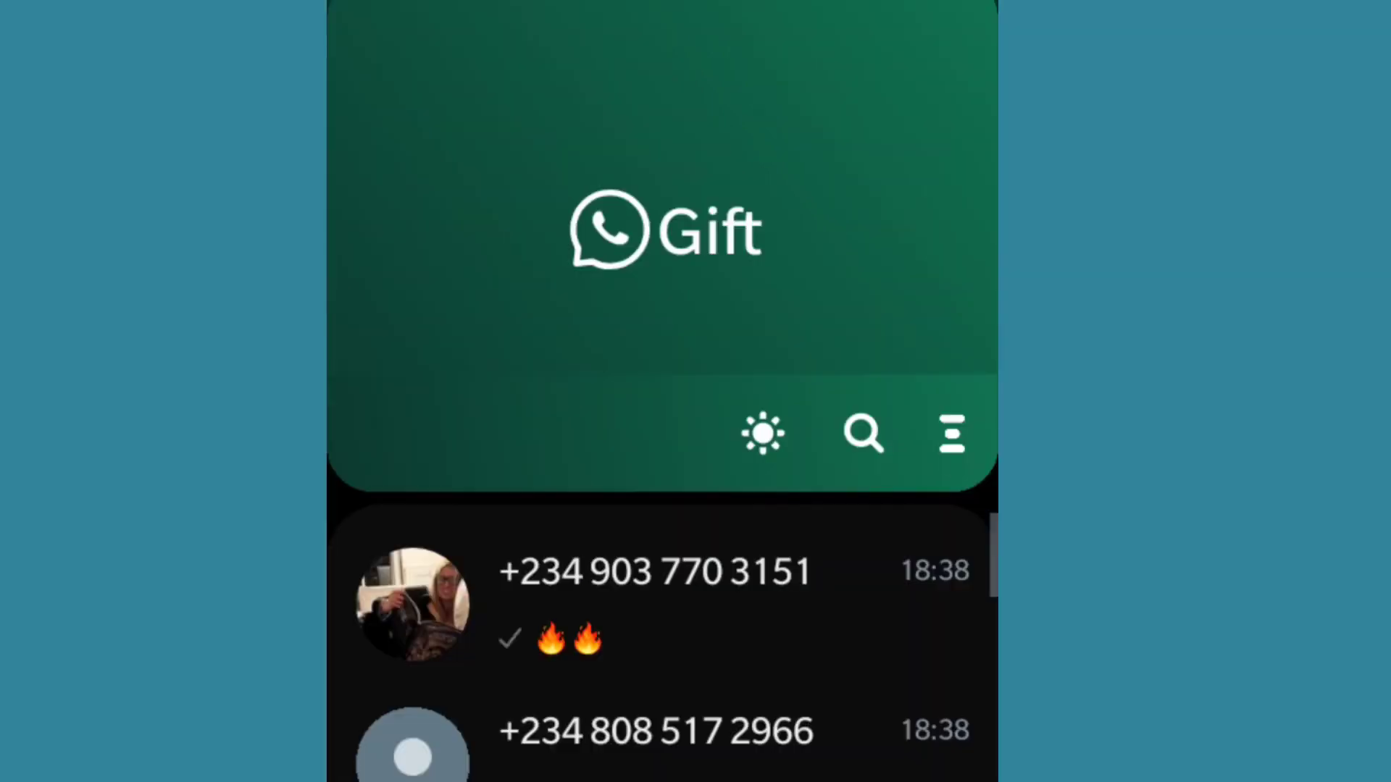
click(863, 301)
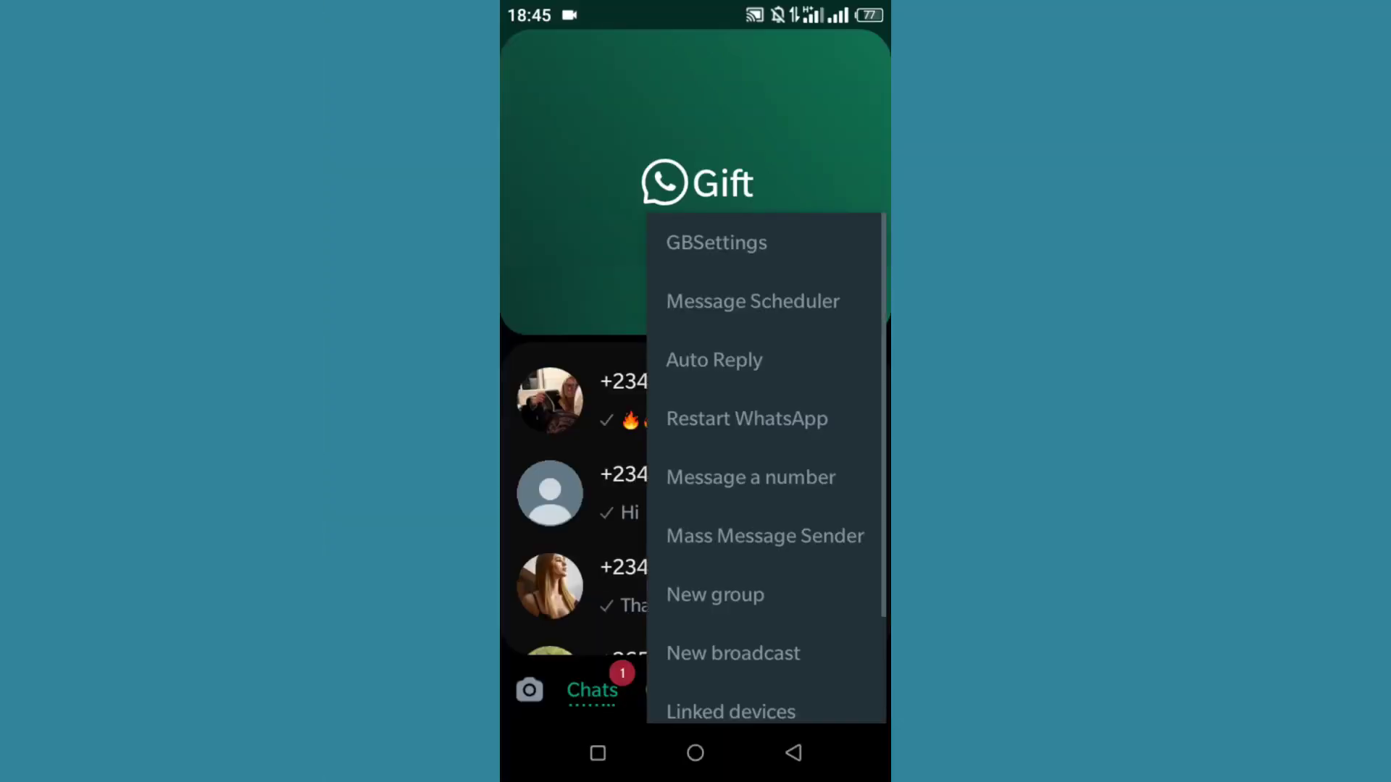
click(807, 252)
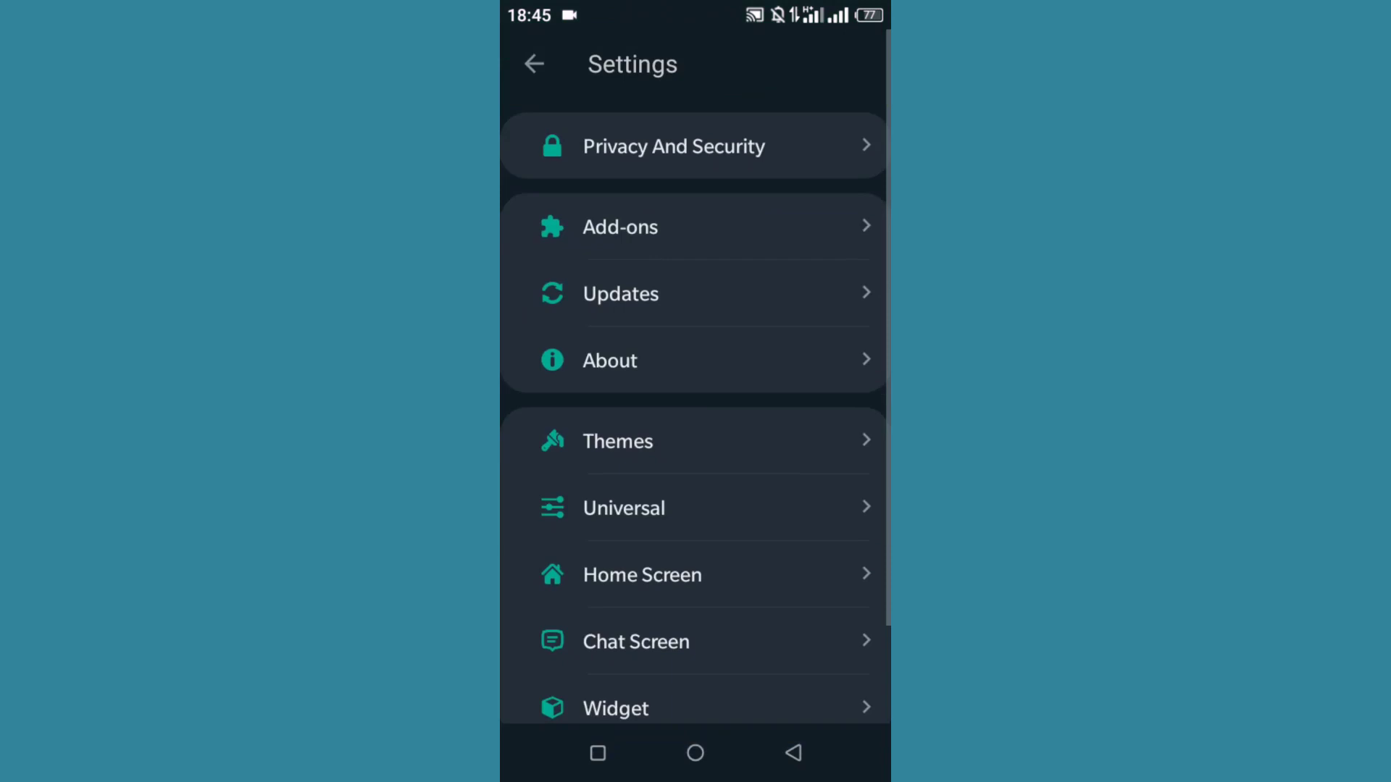
drag(766, 589, 766, 450)
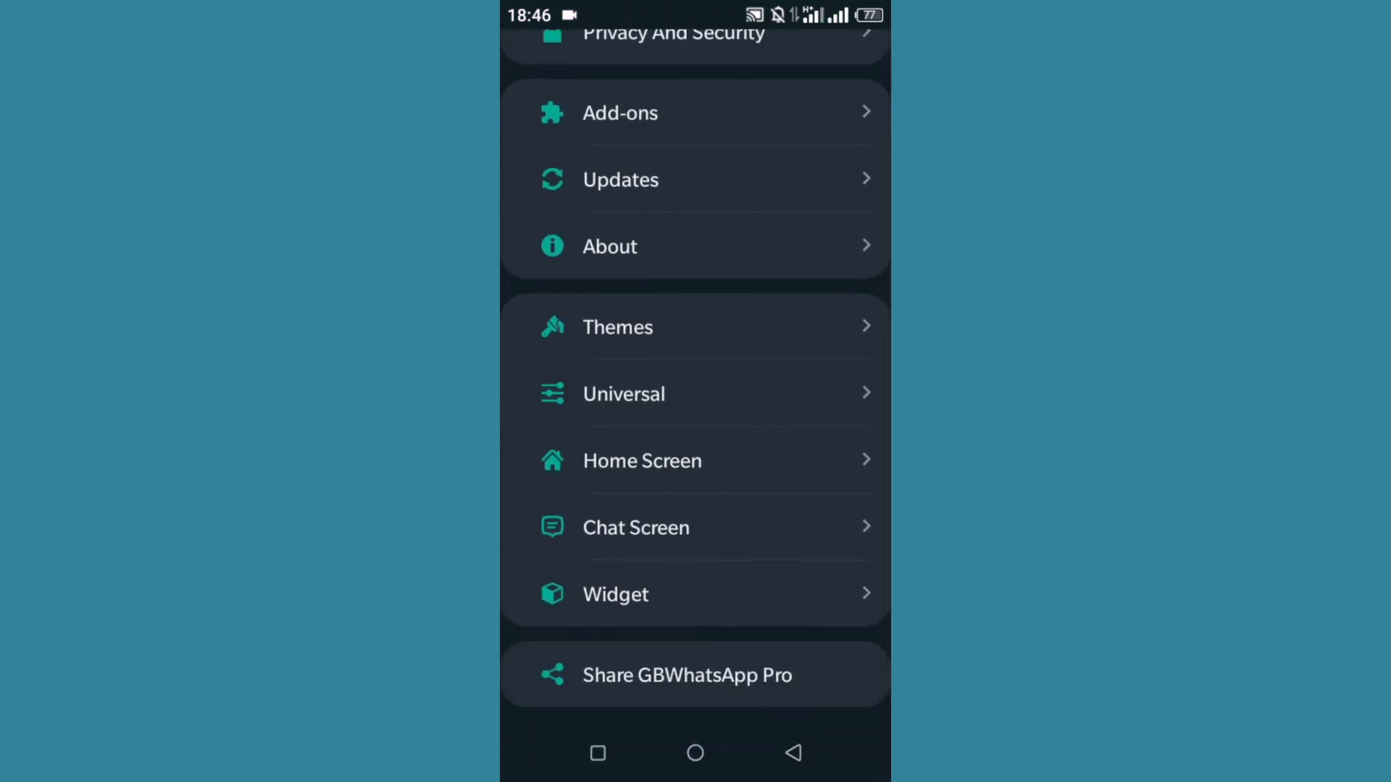
drag(702, 333, 704, 349)
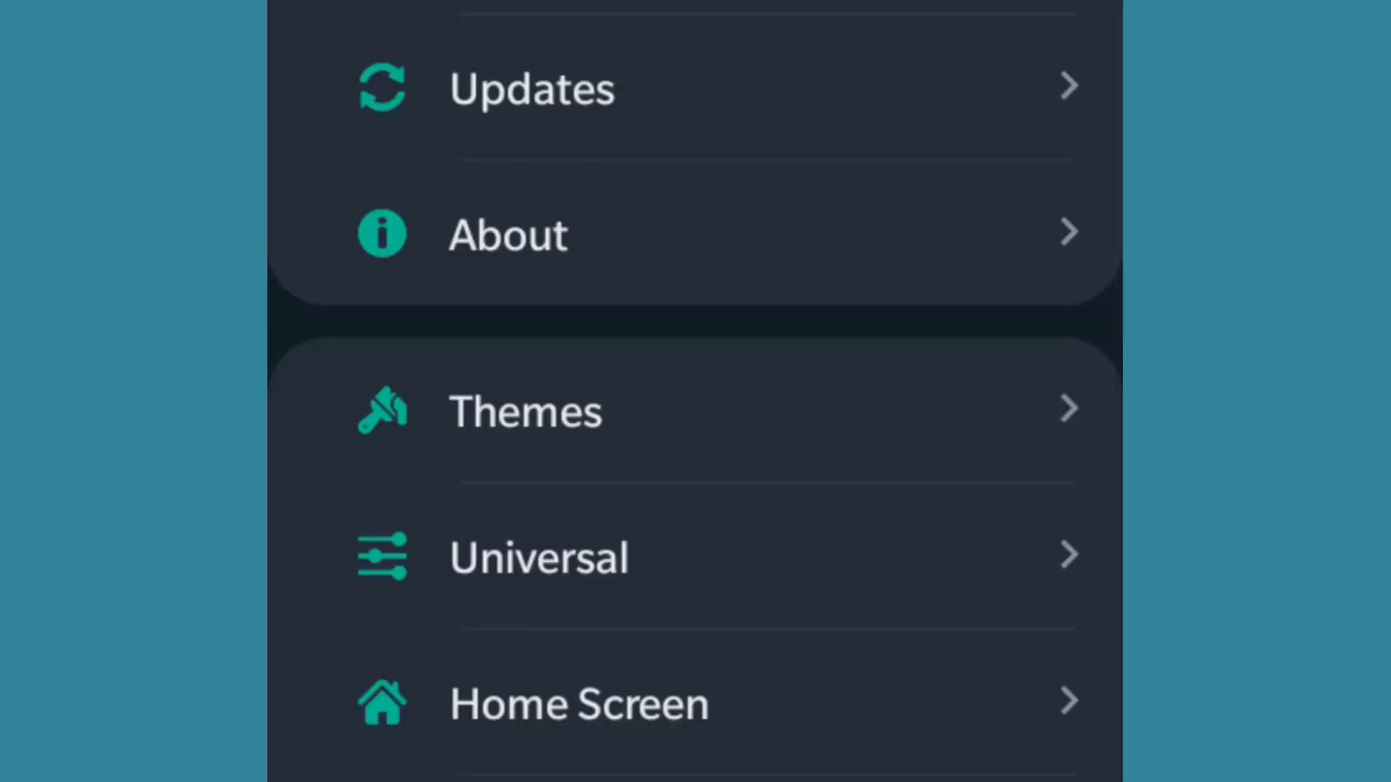
Open the online Themes Store, browse its 4032 themes, and install OneUI_Dark.
click(695, 411)
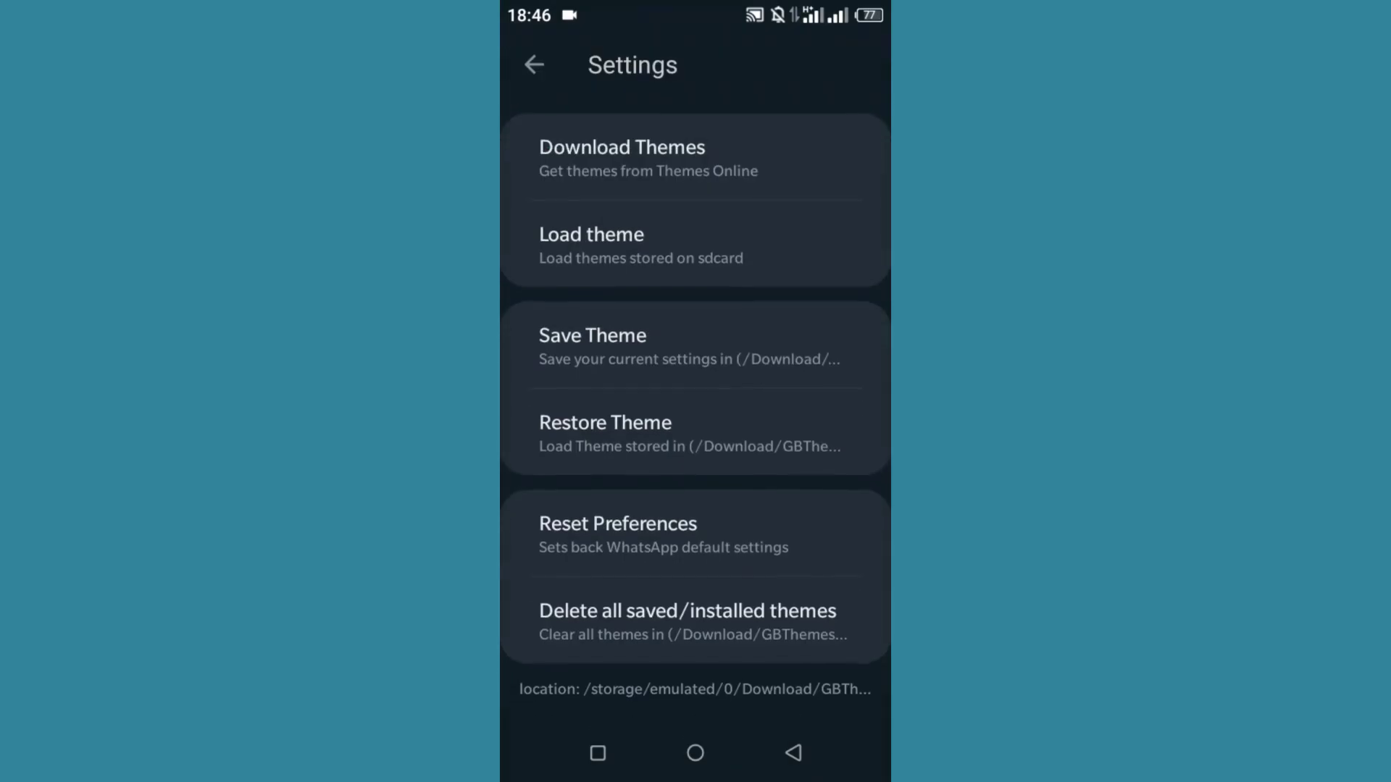
click(815, 178)
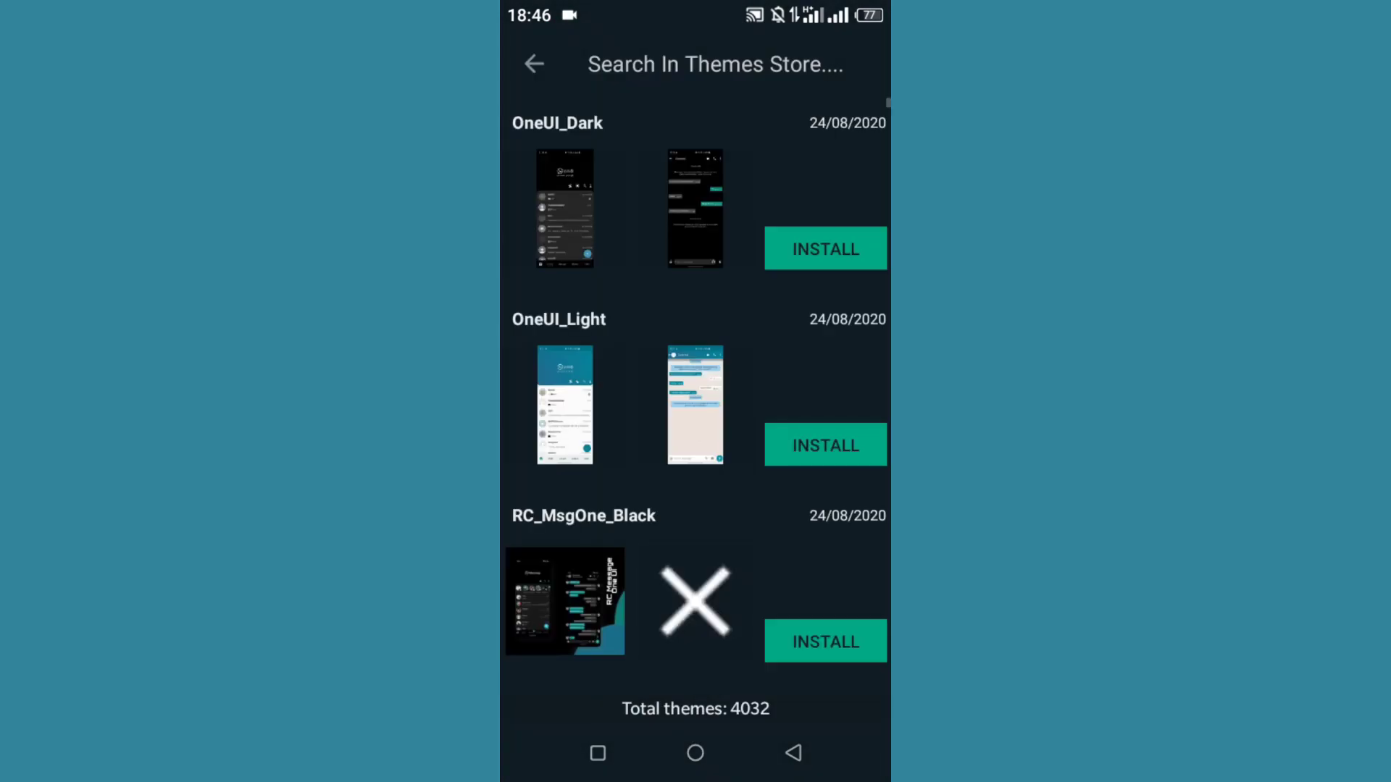
drag(717, 555, 732, 362)
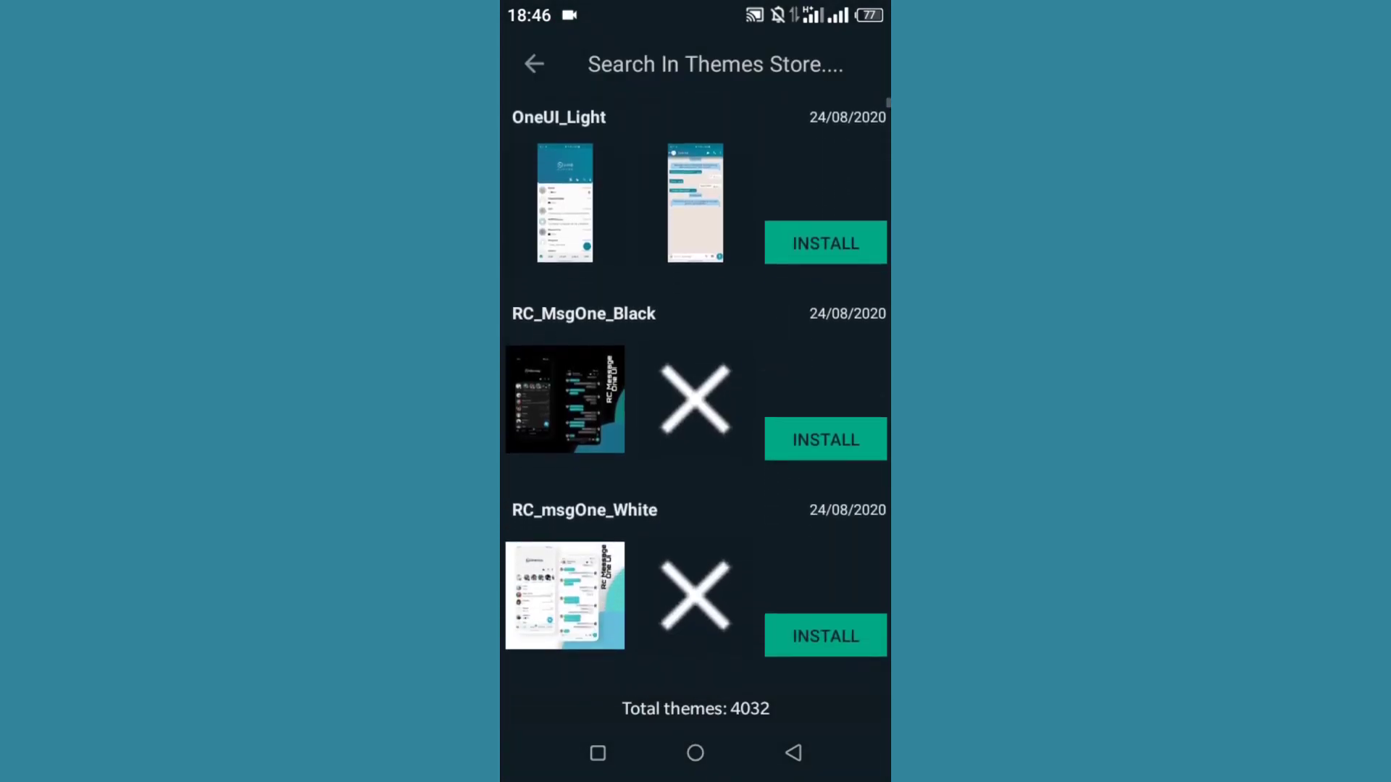
drag(789, 434, 788, 375)
drag(753, 507, 754, 290)
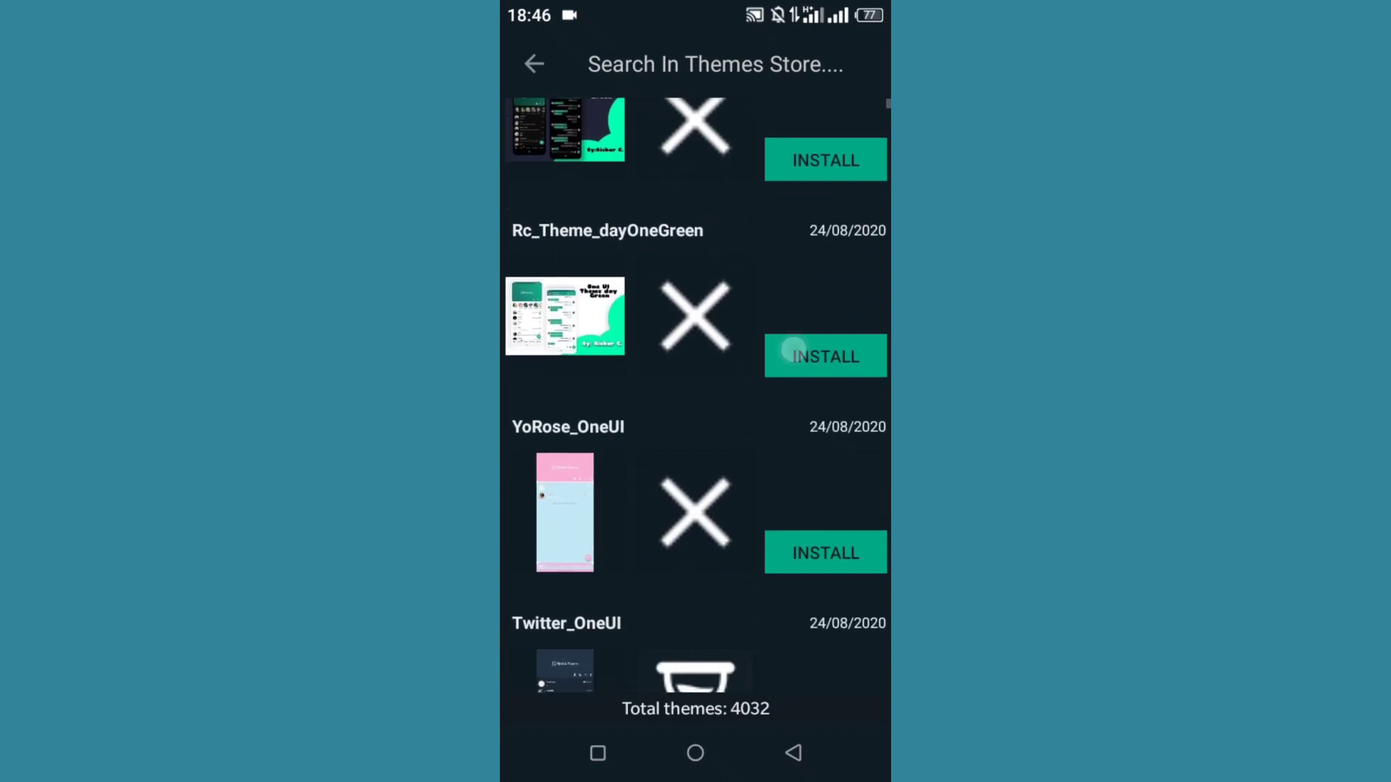
drag(710, 518, 708, 537)
drag(753, 253, 760, 579)
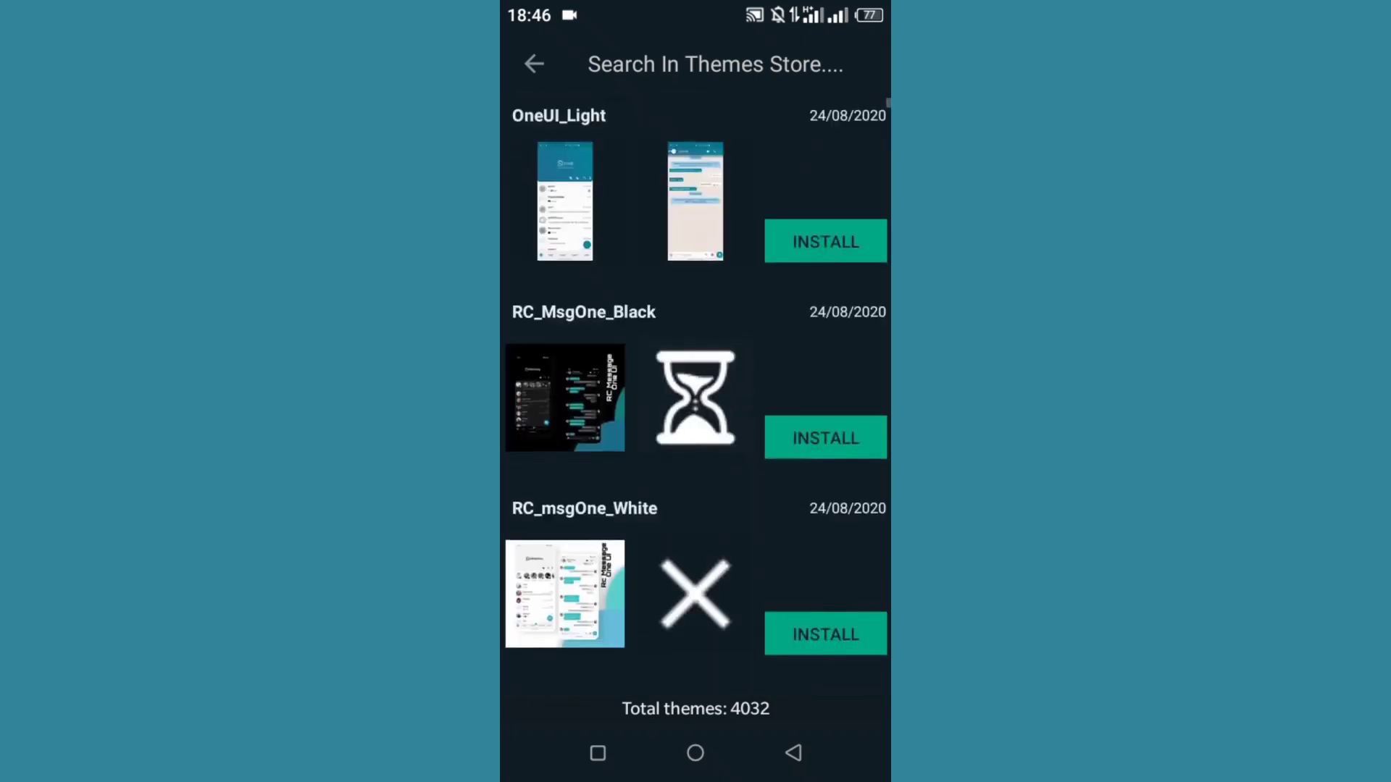
drag(724, 362, 725, 471)
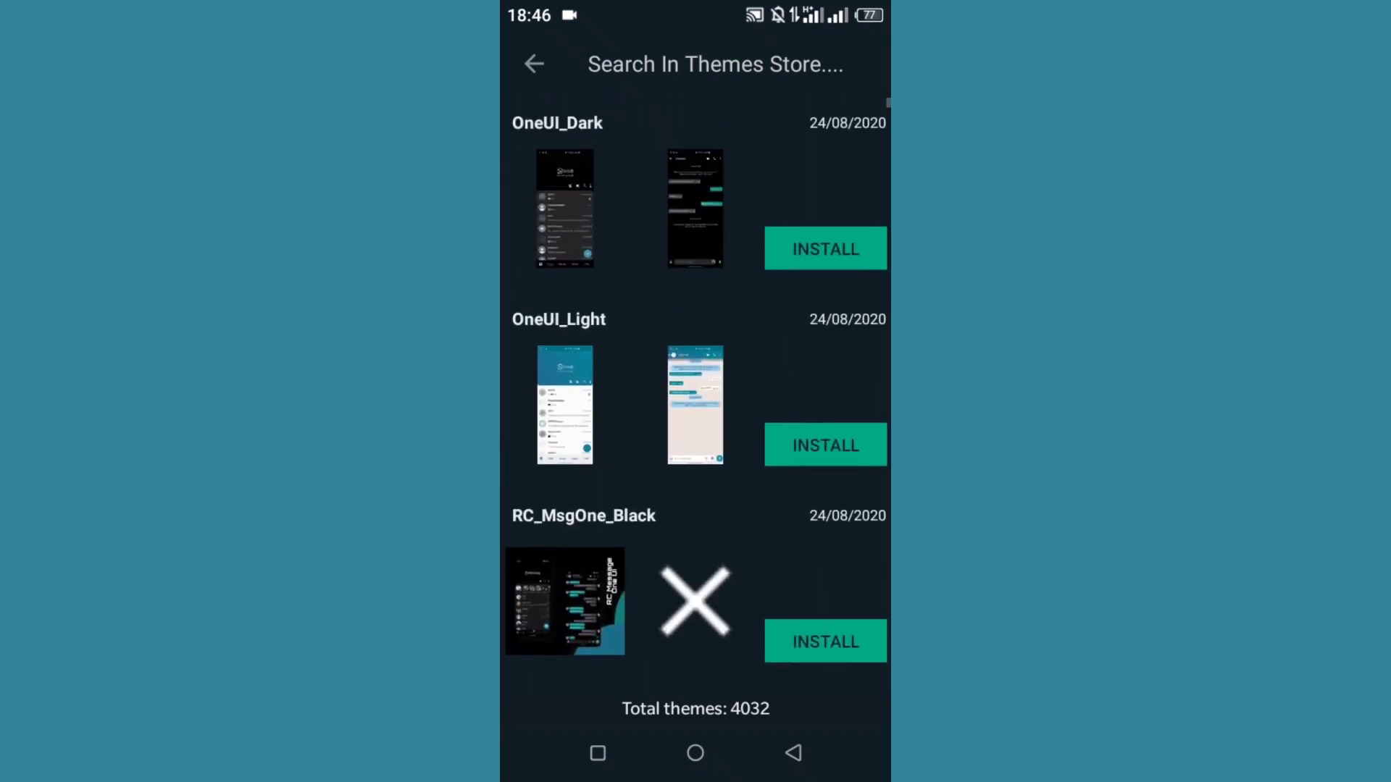
click(846, 249)
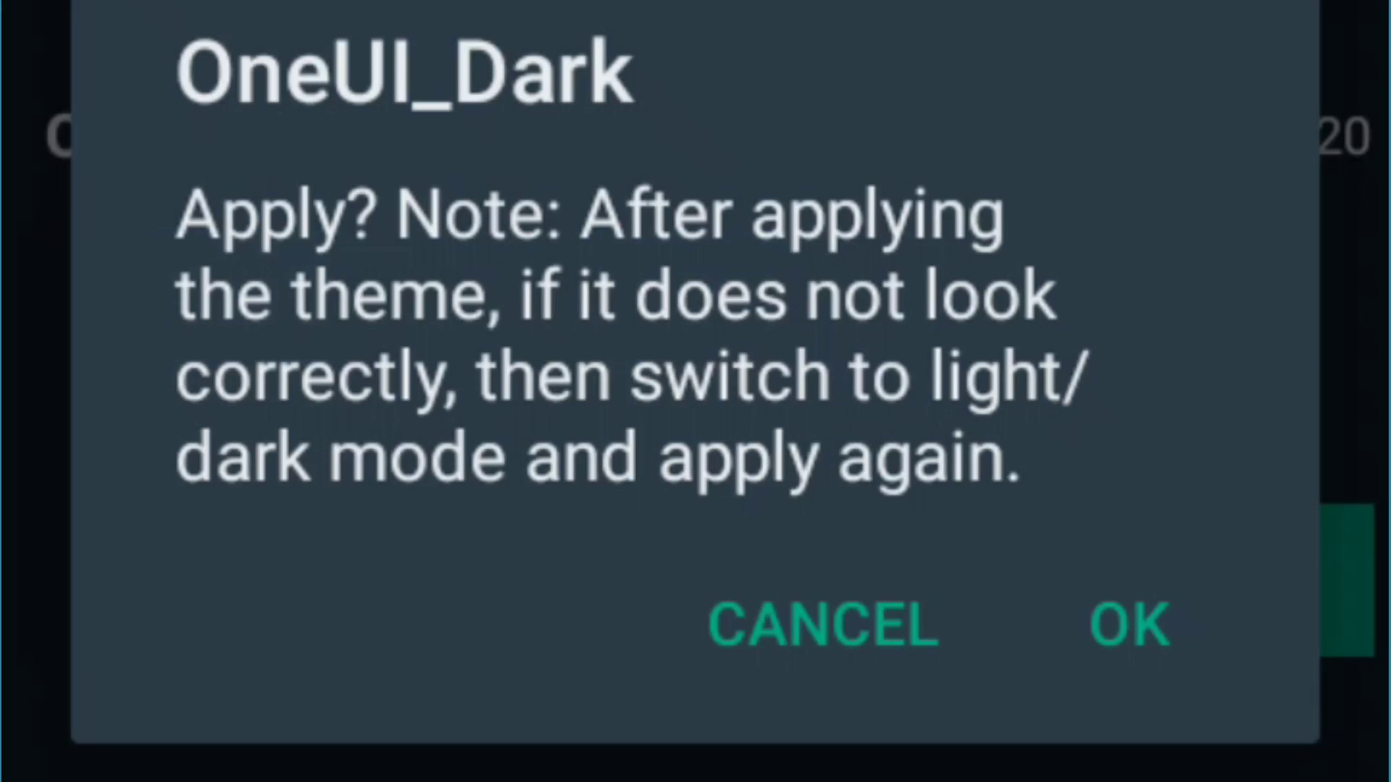
Apply the OneUI_Dark theme so the chats turn black, then reopen the GB options menu.
click(1123, 670)
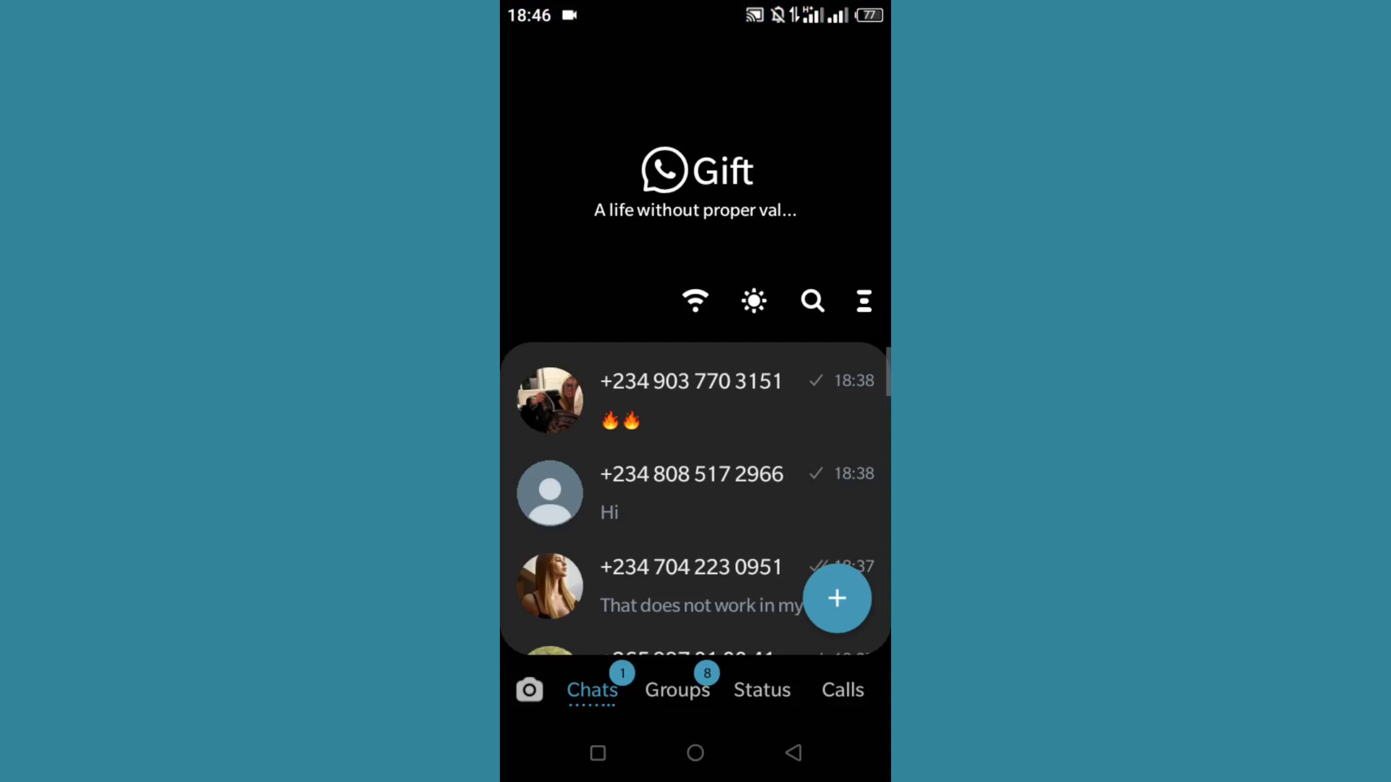
mouse_move(747, 505)
mouse_down()
mouse_move(736, 471)
mouse_move(726, 528)
mouse_up()
click(863, 300)
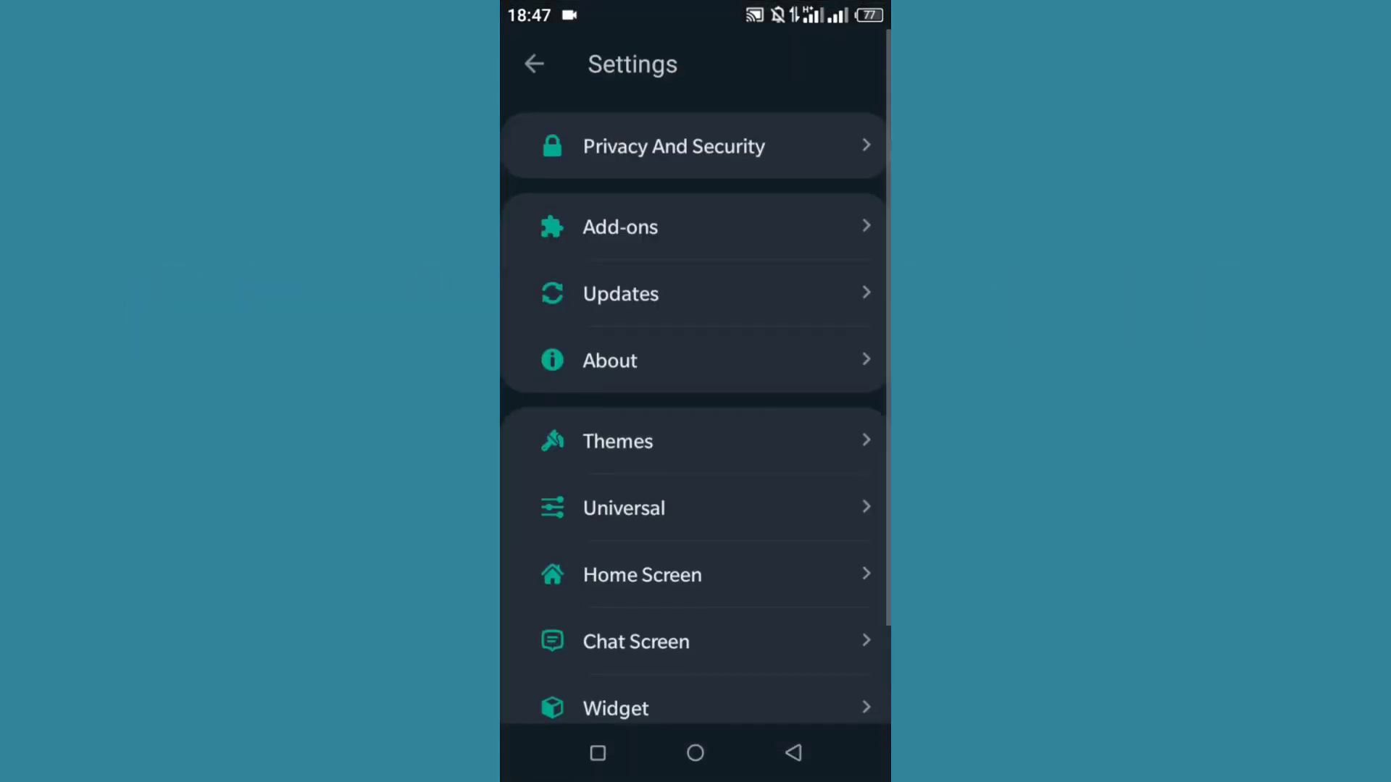
Check the restore list without restoring, then scroll the store to Rc_ThemeOne_DarkGreen.
click(732, 445)
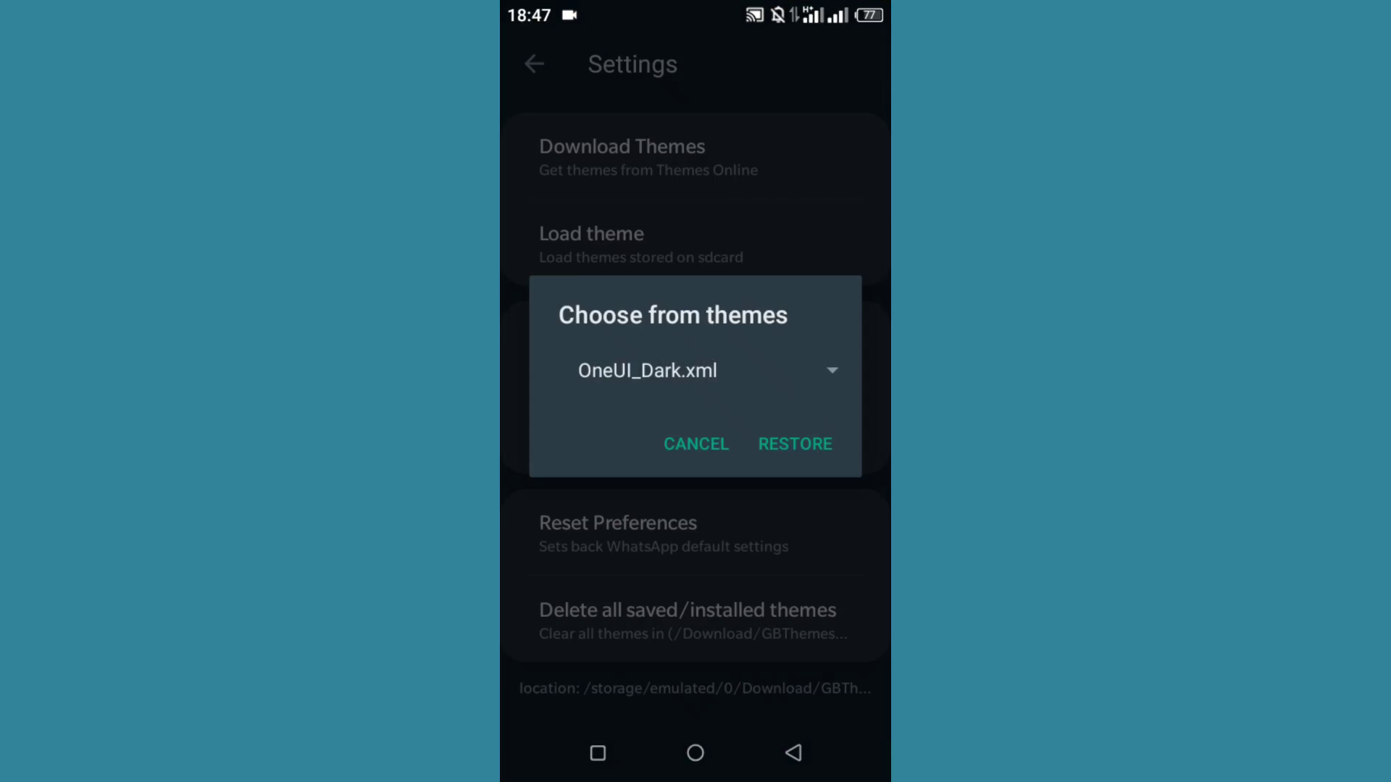
click(795, 444)
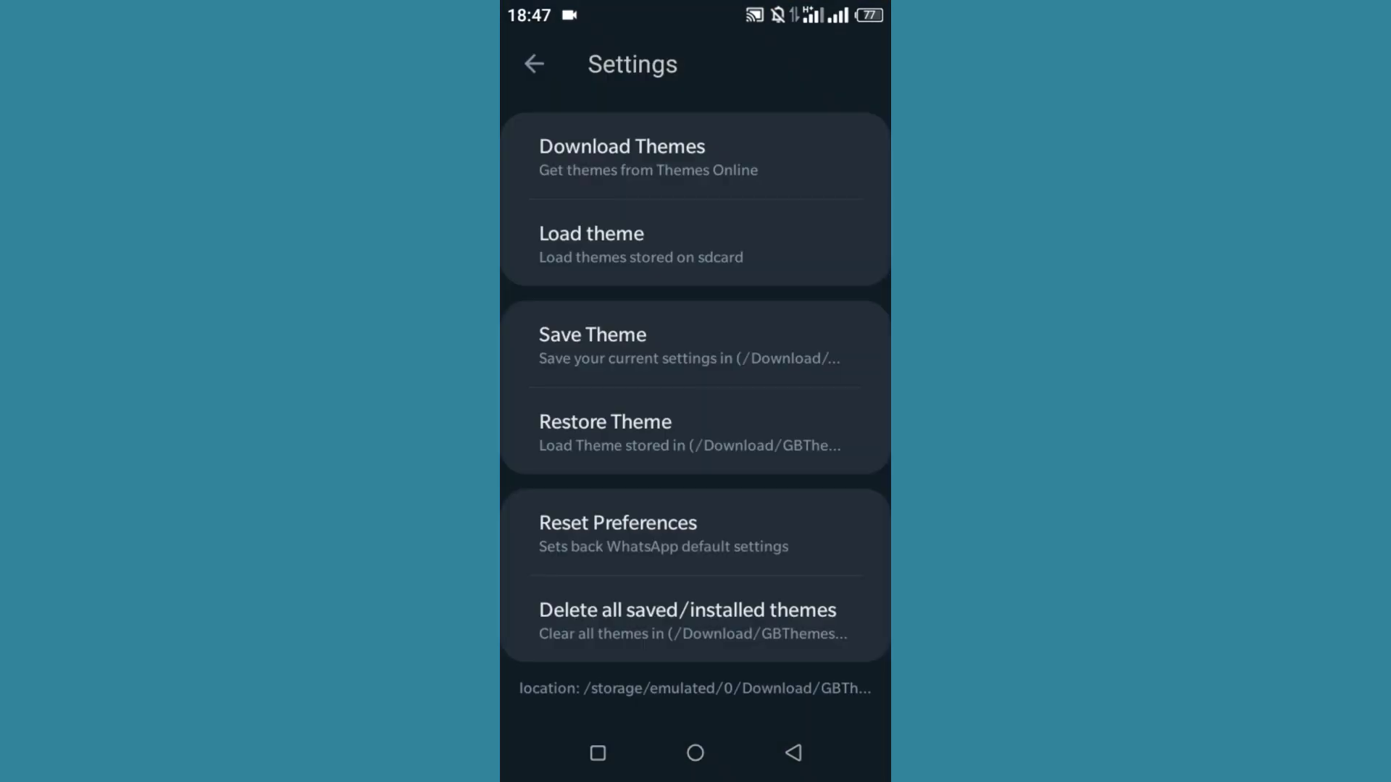
click(807, 180)
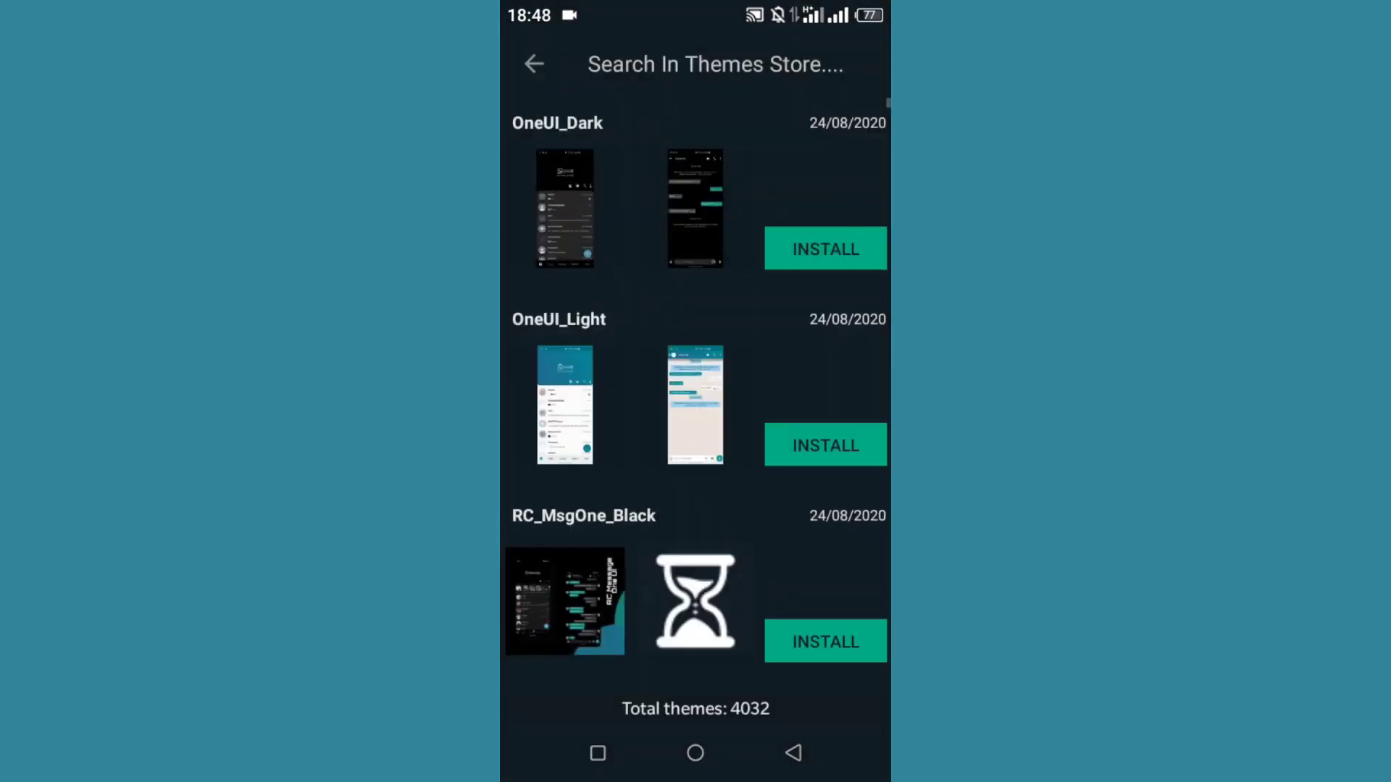
mouse_move(727, 552)
mouse_down()
mouse_move(776, 367)
mouse_move(797, 363)
mouse_up()
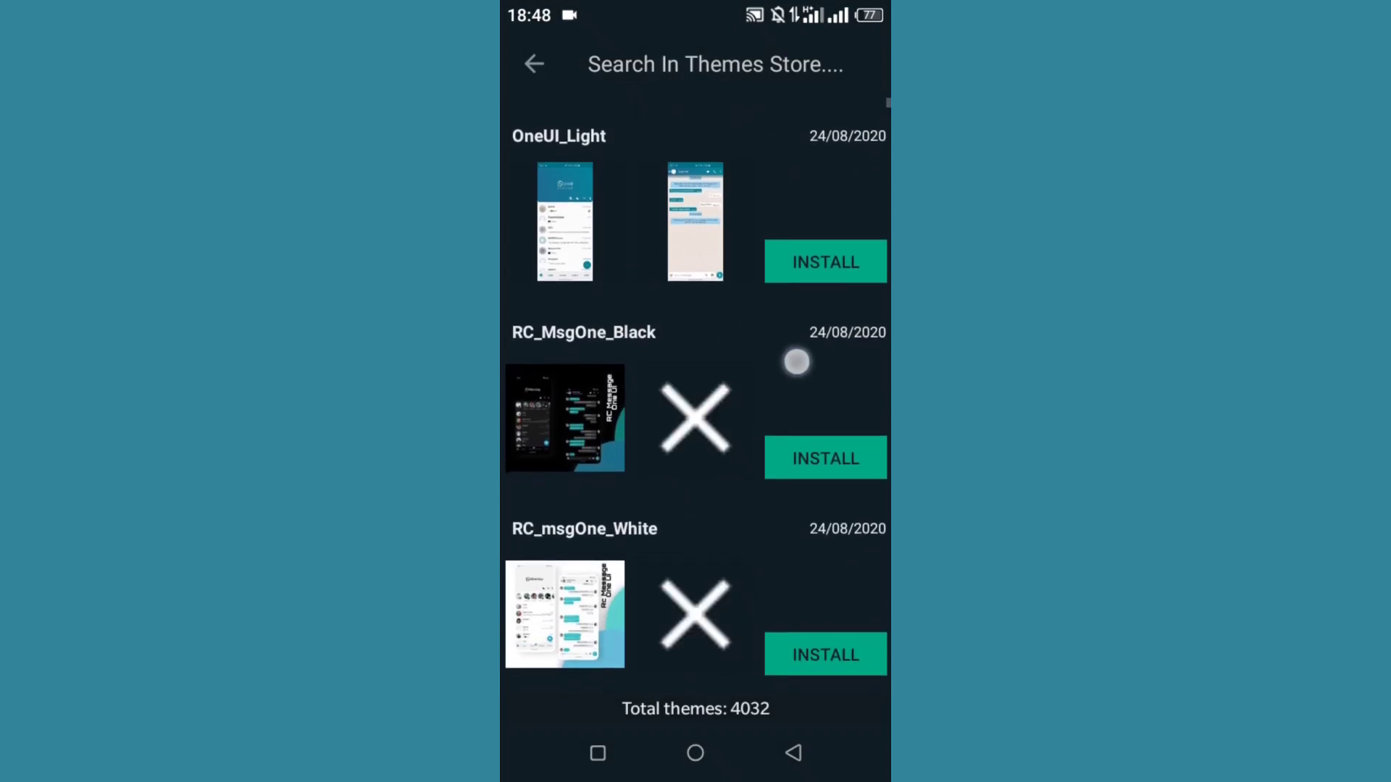
mouse_move(724, 471)
mouse_down()
mouse_move(730, 420)
mouse_move(760, 377)
mouse_up()
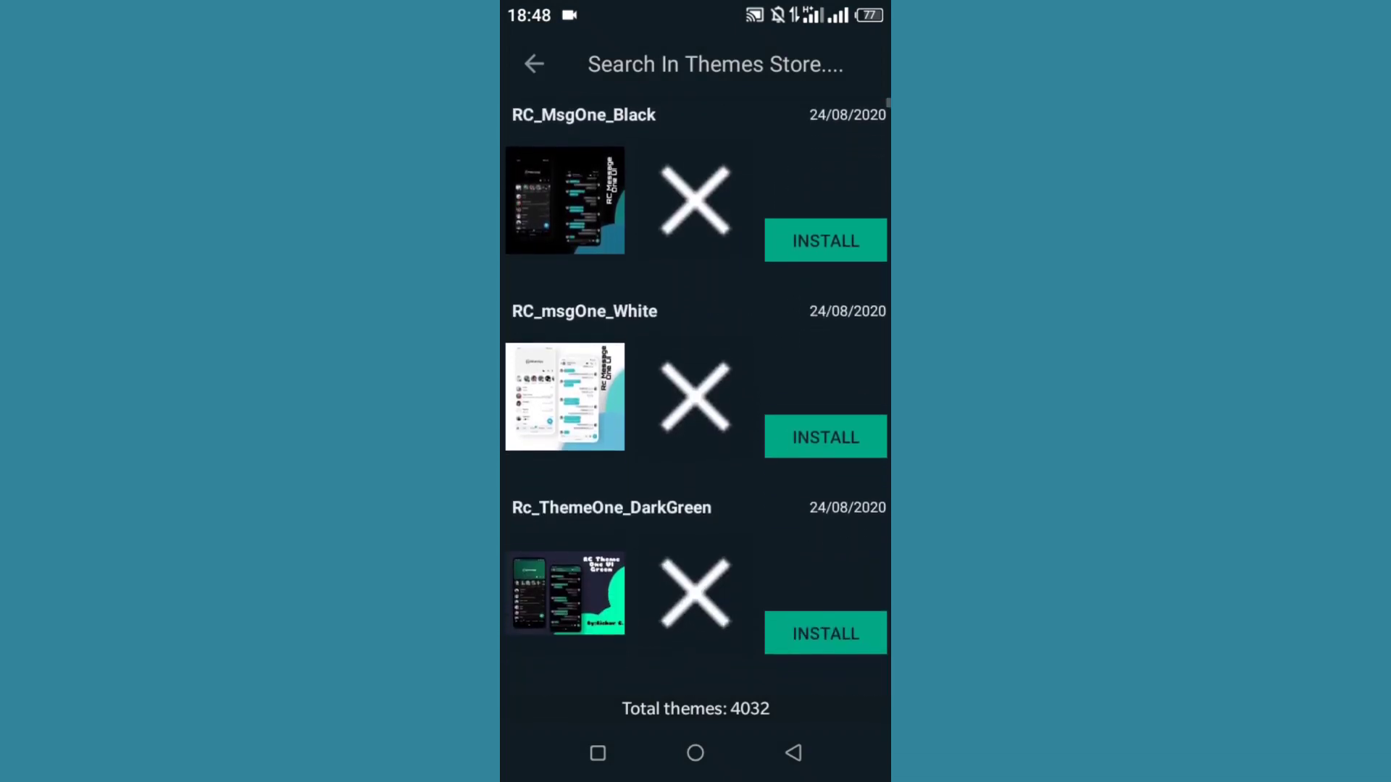
mouse_move(730, 512)
mouse_down()
mouse_move(749, 382)
mouse_move(775, 366)
mouse_up()
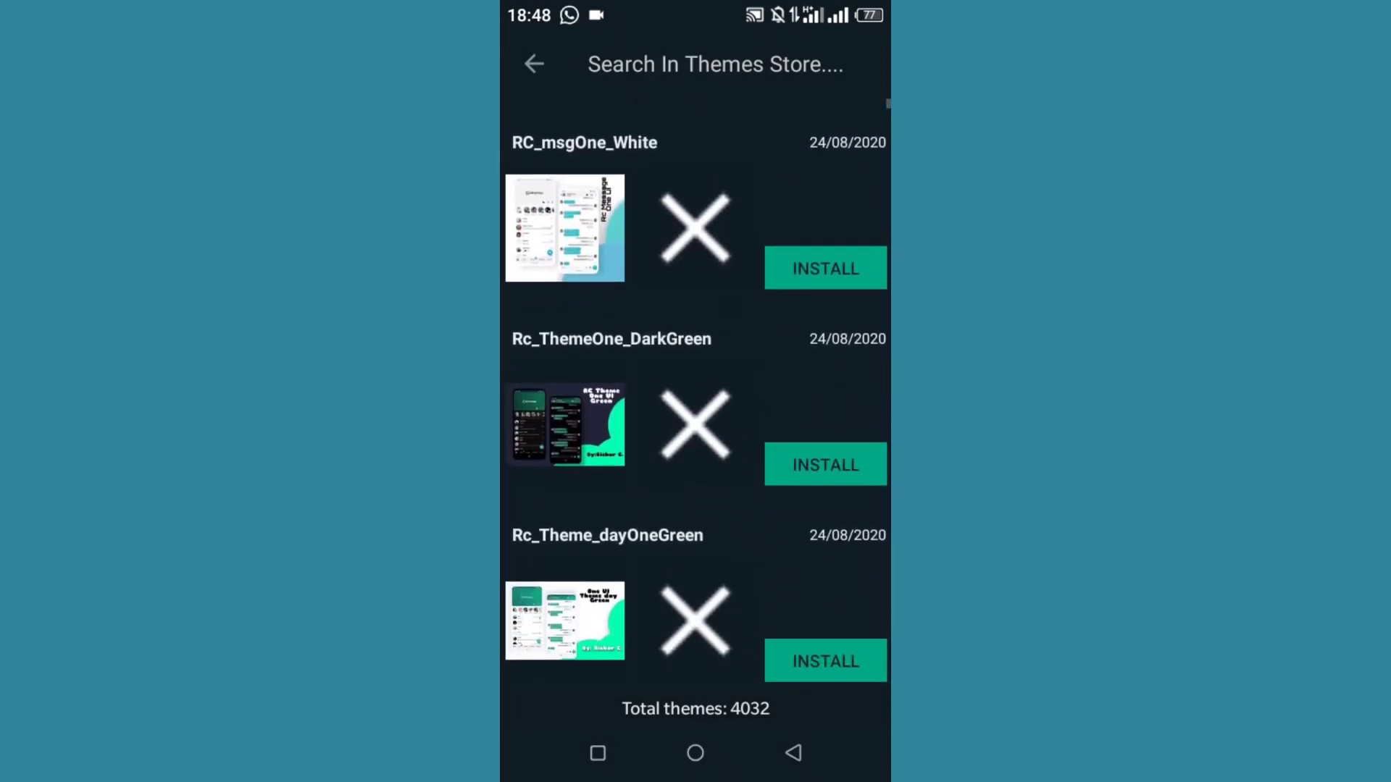
Install Rc_ThemeOne_DarkGreen and confirm applying it, giving Chats a dark green header.
click(820, 481)
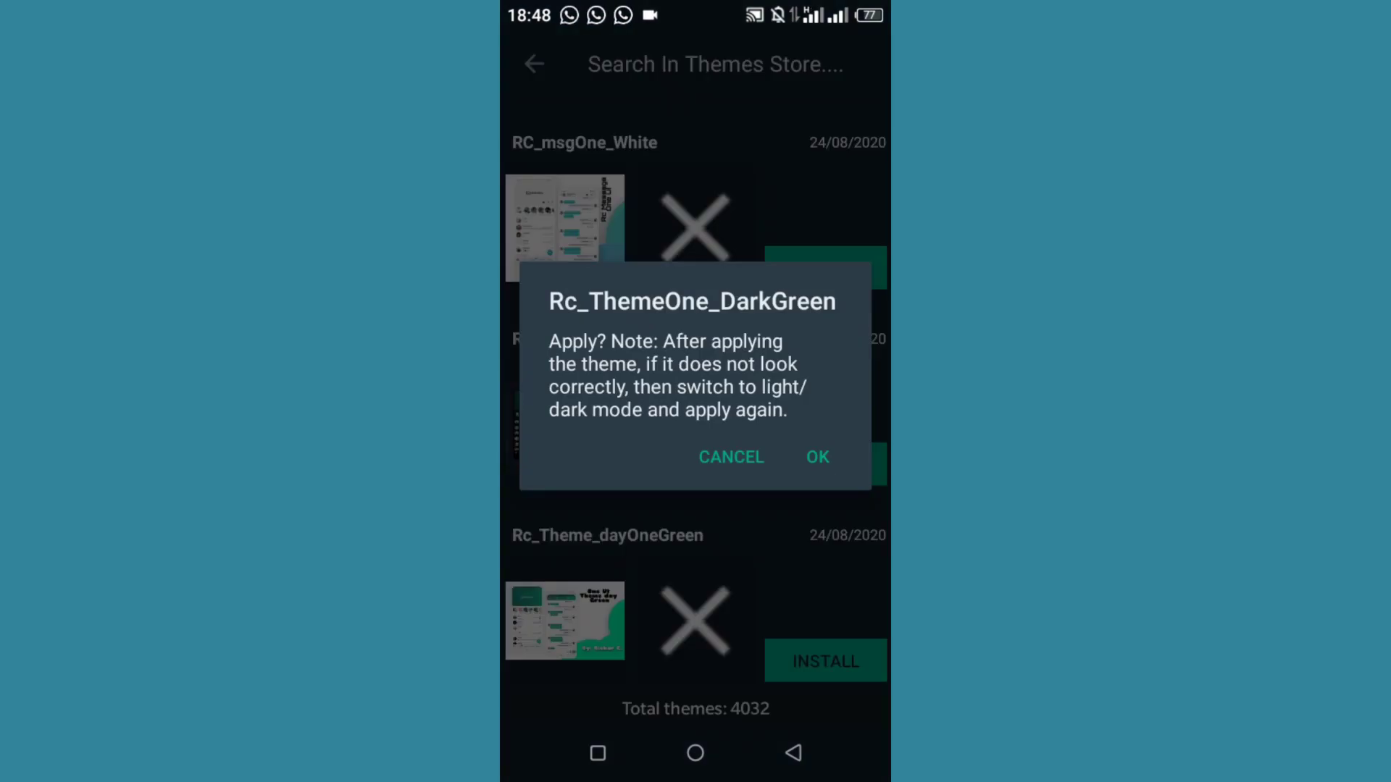
click(817, 456)
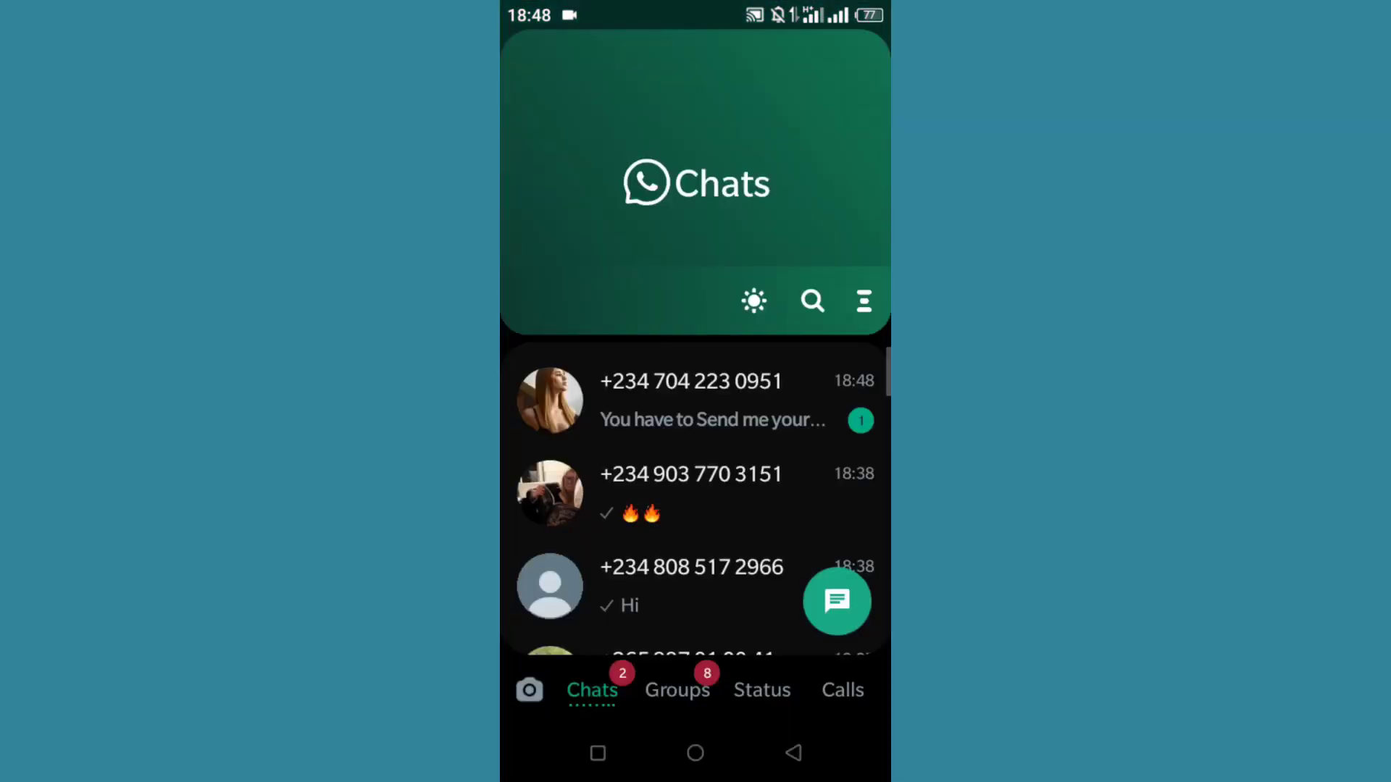
scroll(708, 514, down, 1)
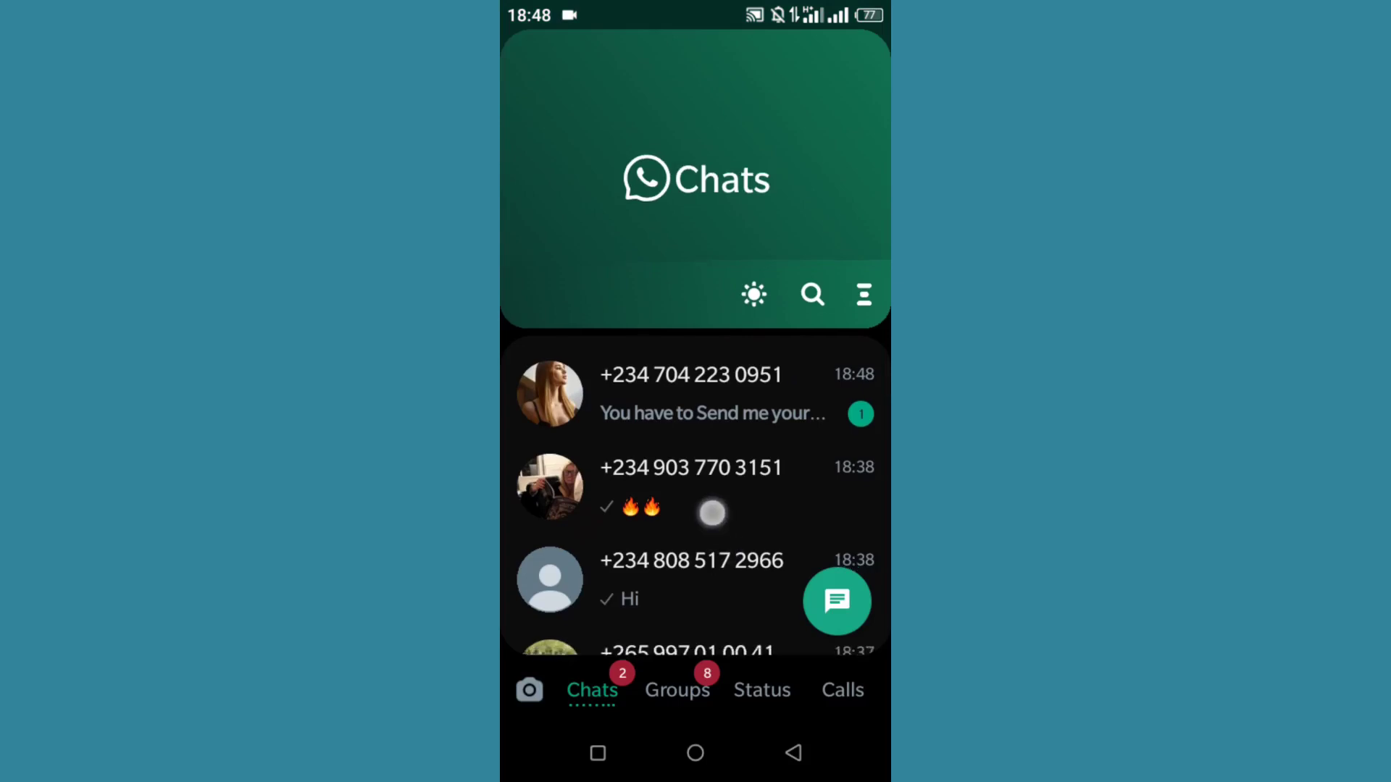
scroll(706, 518, up, 1)
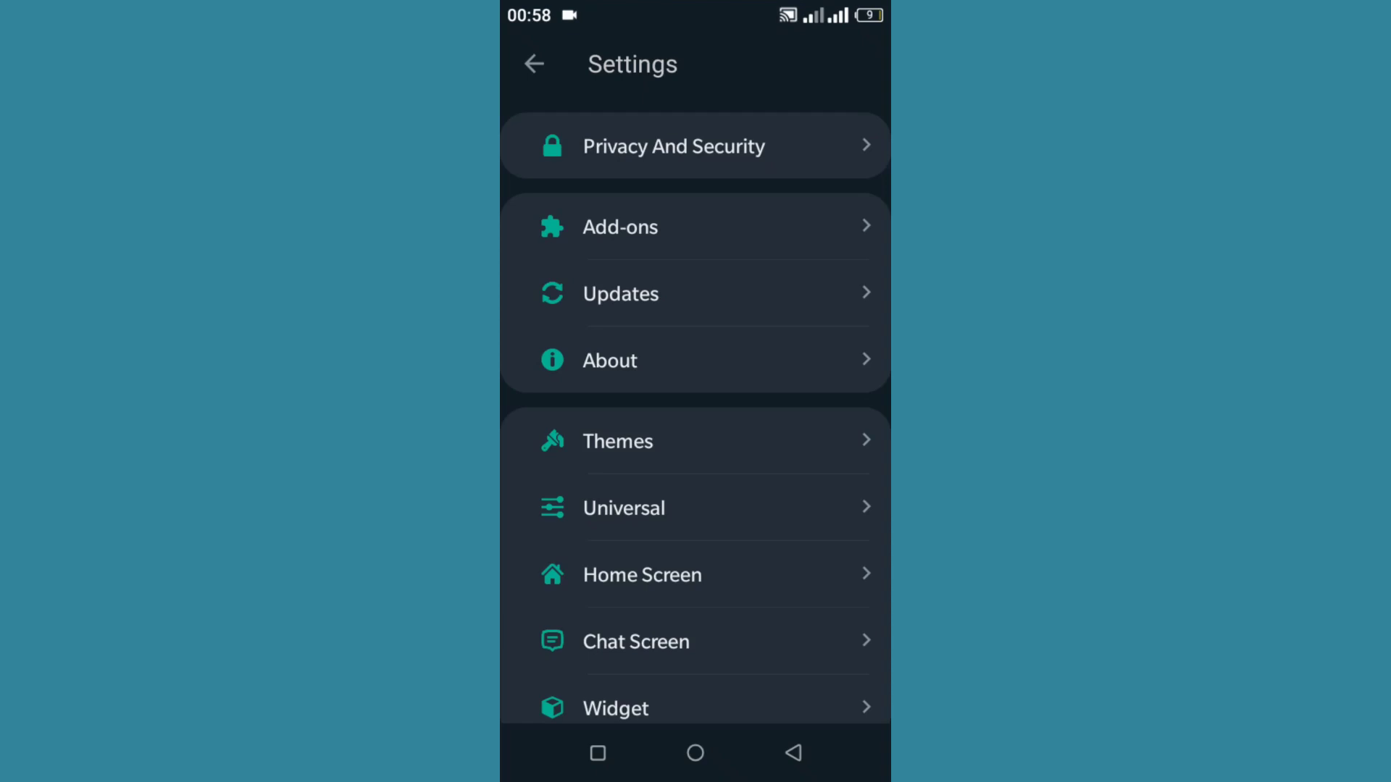
In Themes settings, choose Delete all saved/installed themes and confirm with OK.
click(618, 441)
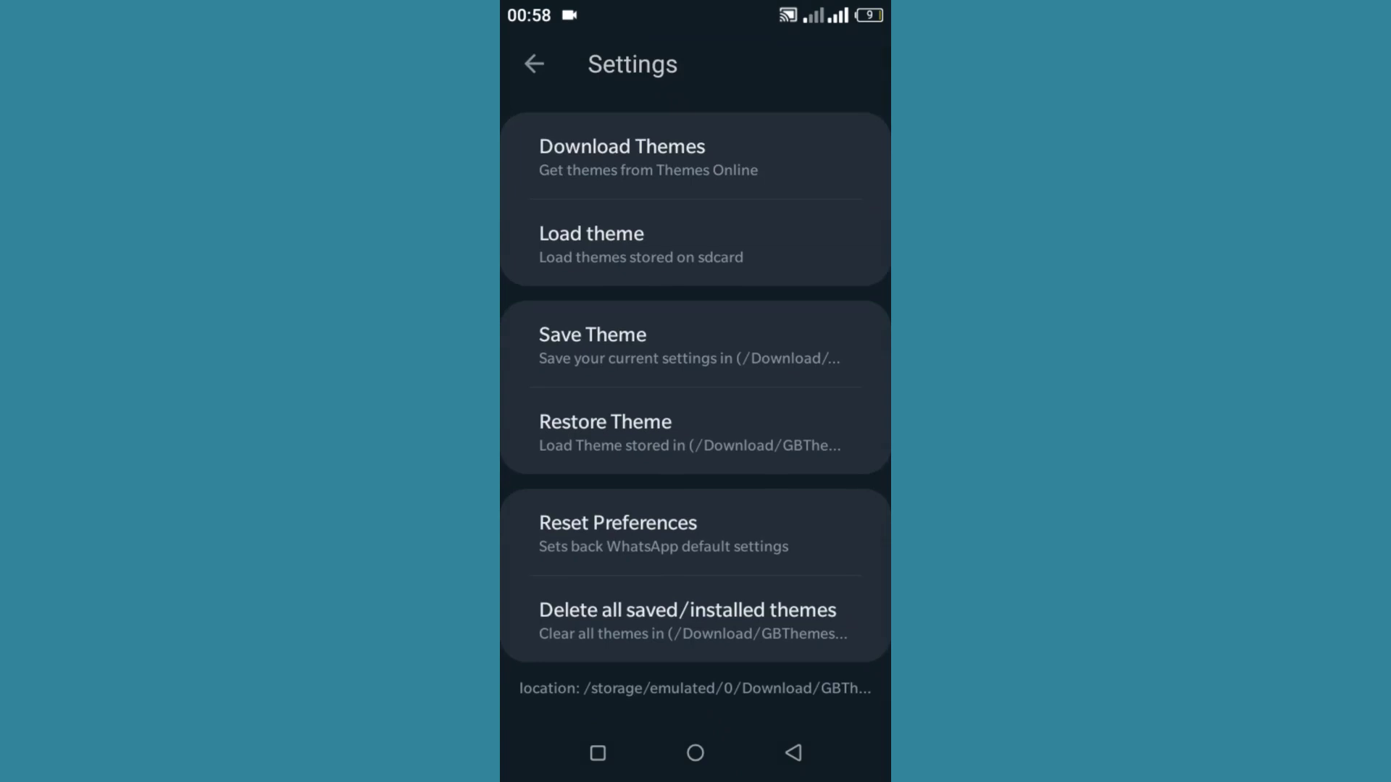
click(686, 620)
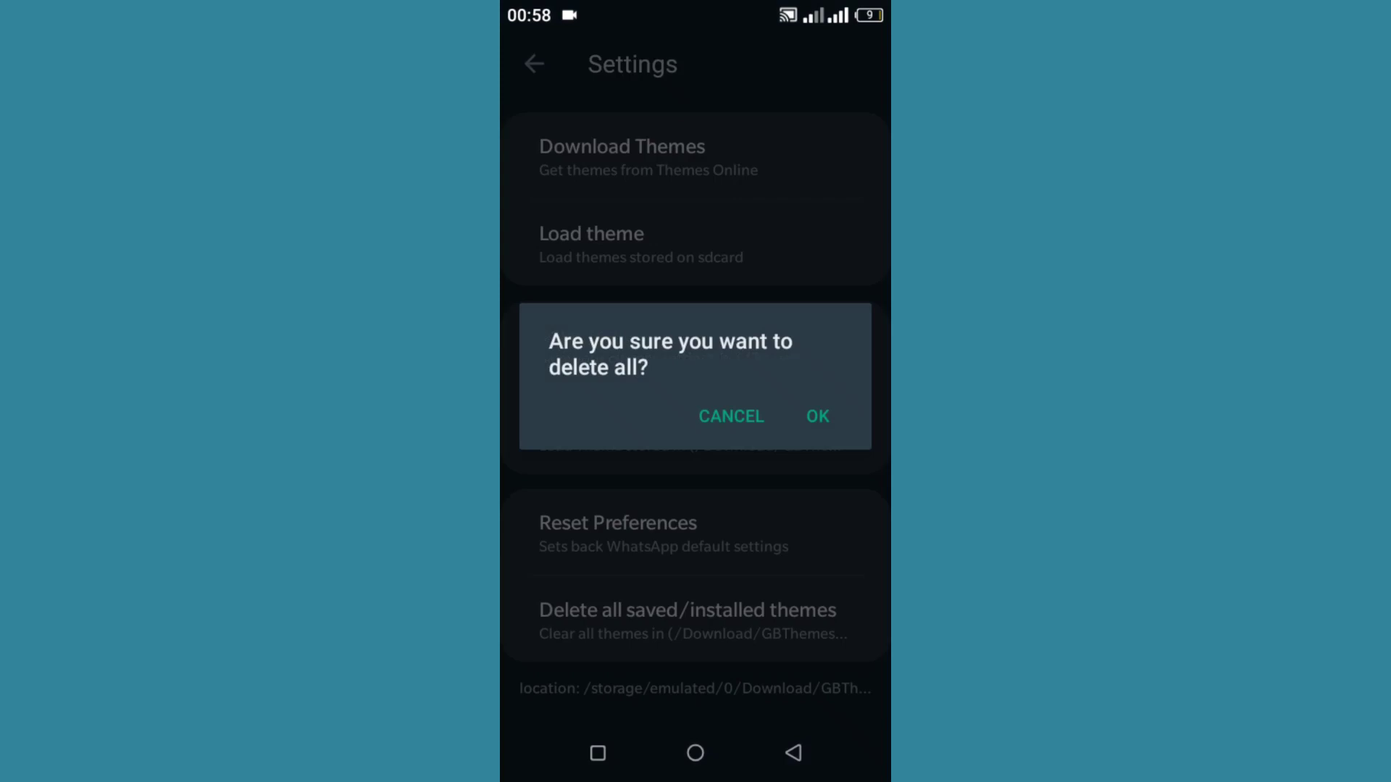
click(818, 415)
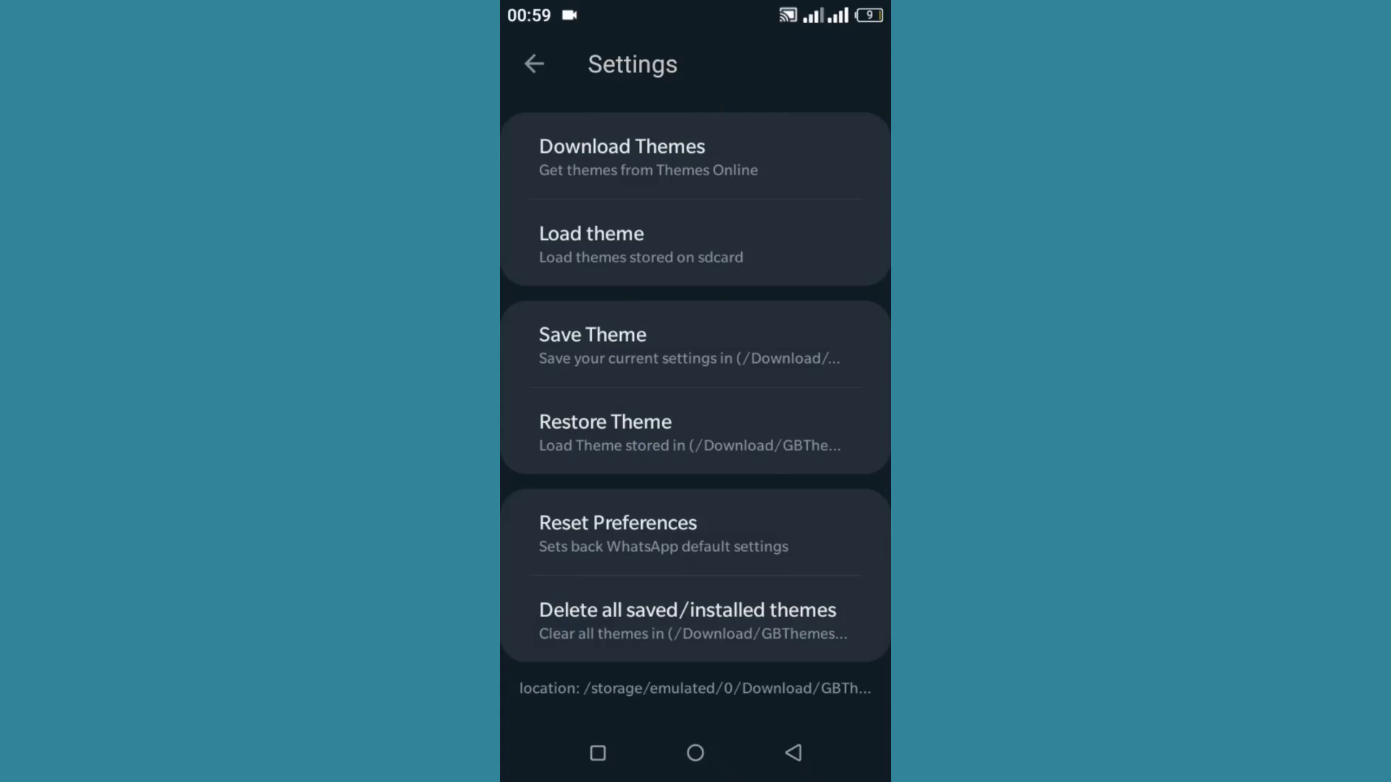
Reset Preferences on the Themes page to restore the default WhatsApp Chats style.
click(618, 534)
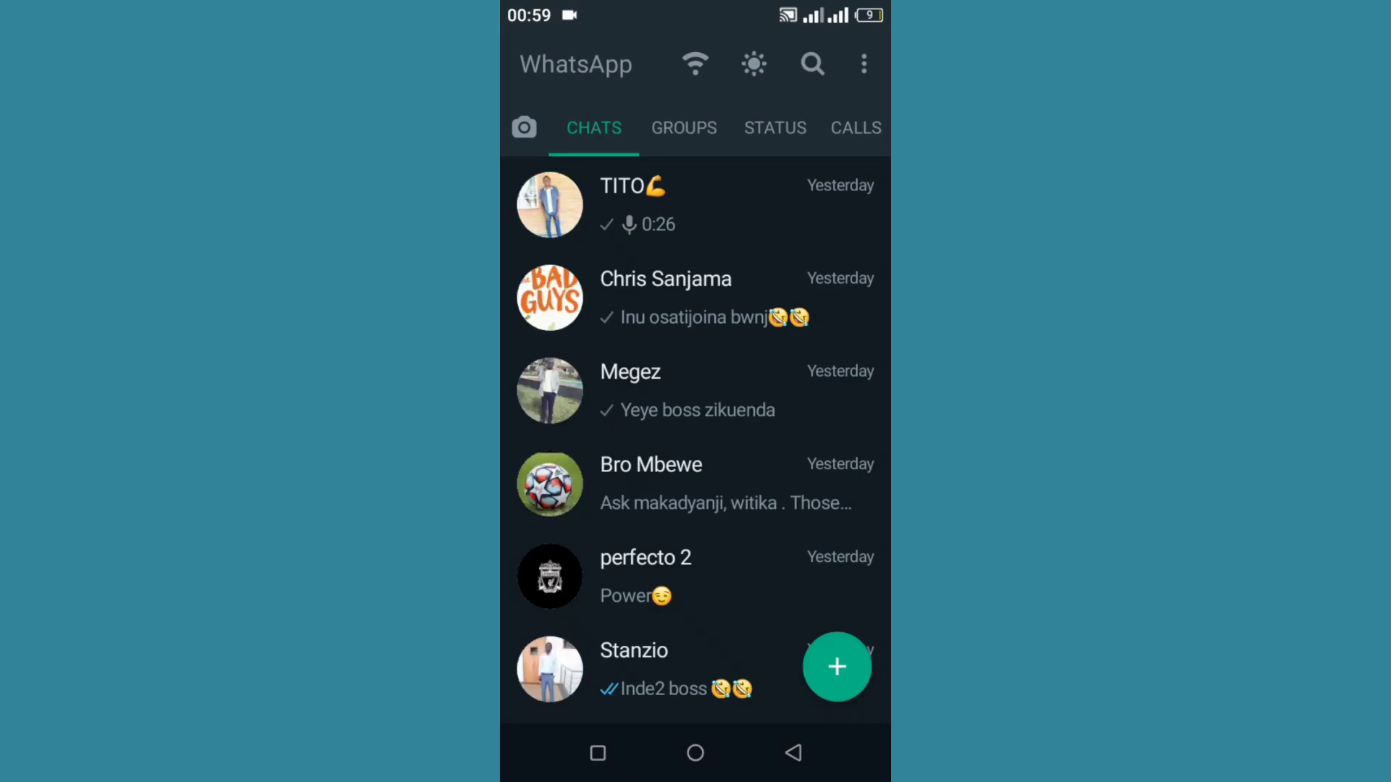
scroll(695, 434, down, 15)
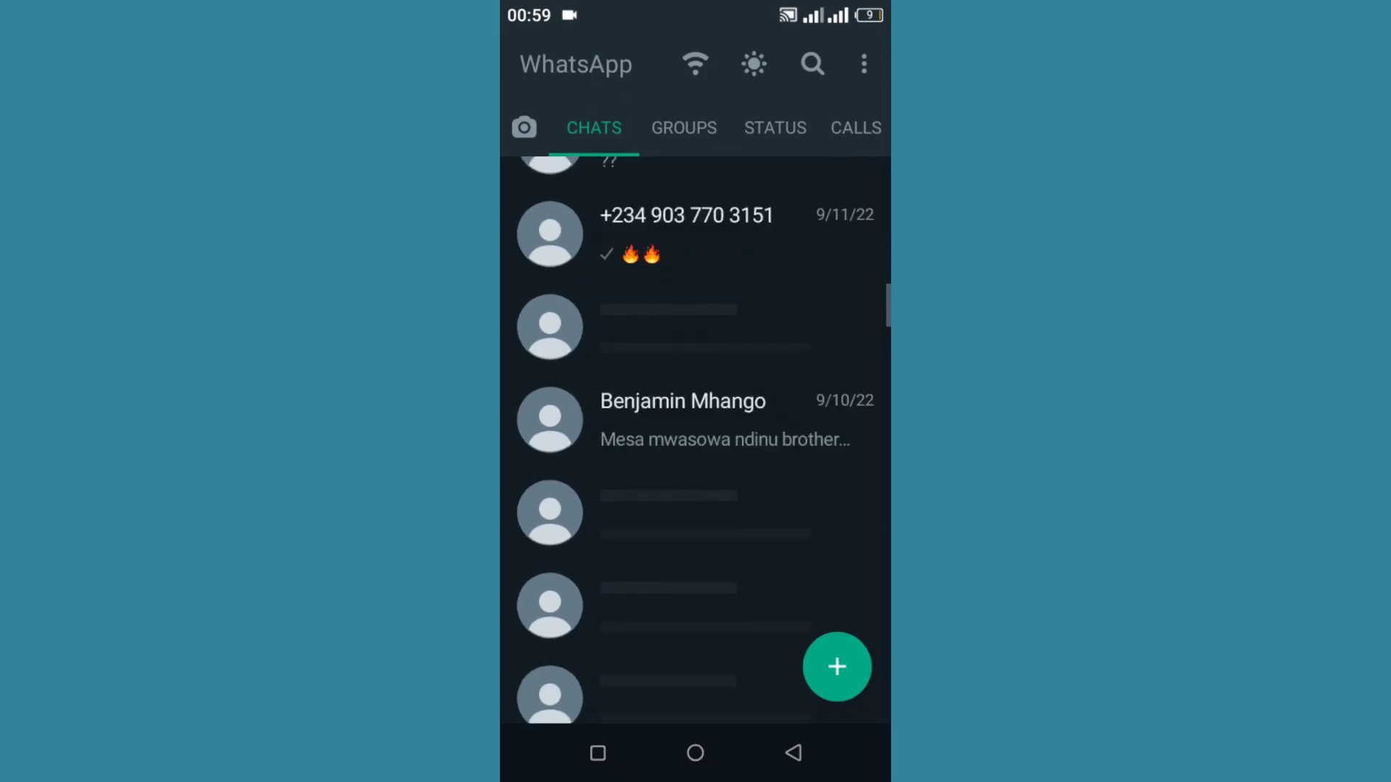
scroll(696, 435, up, 15)
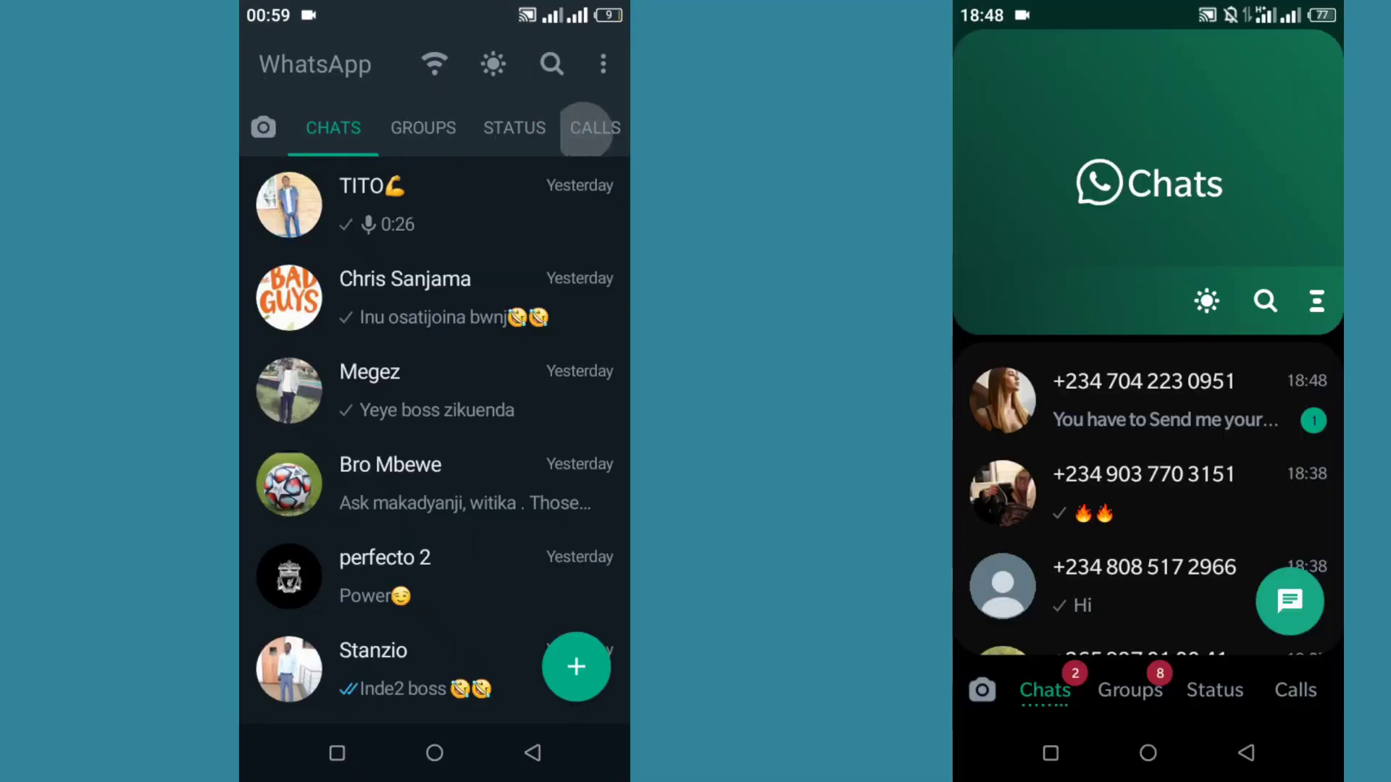
click(514, 127)
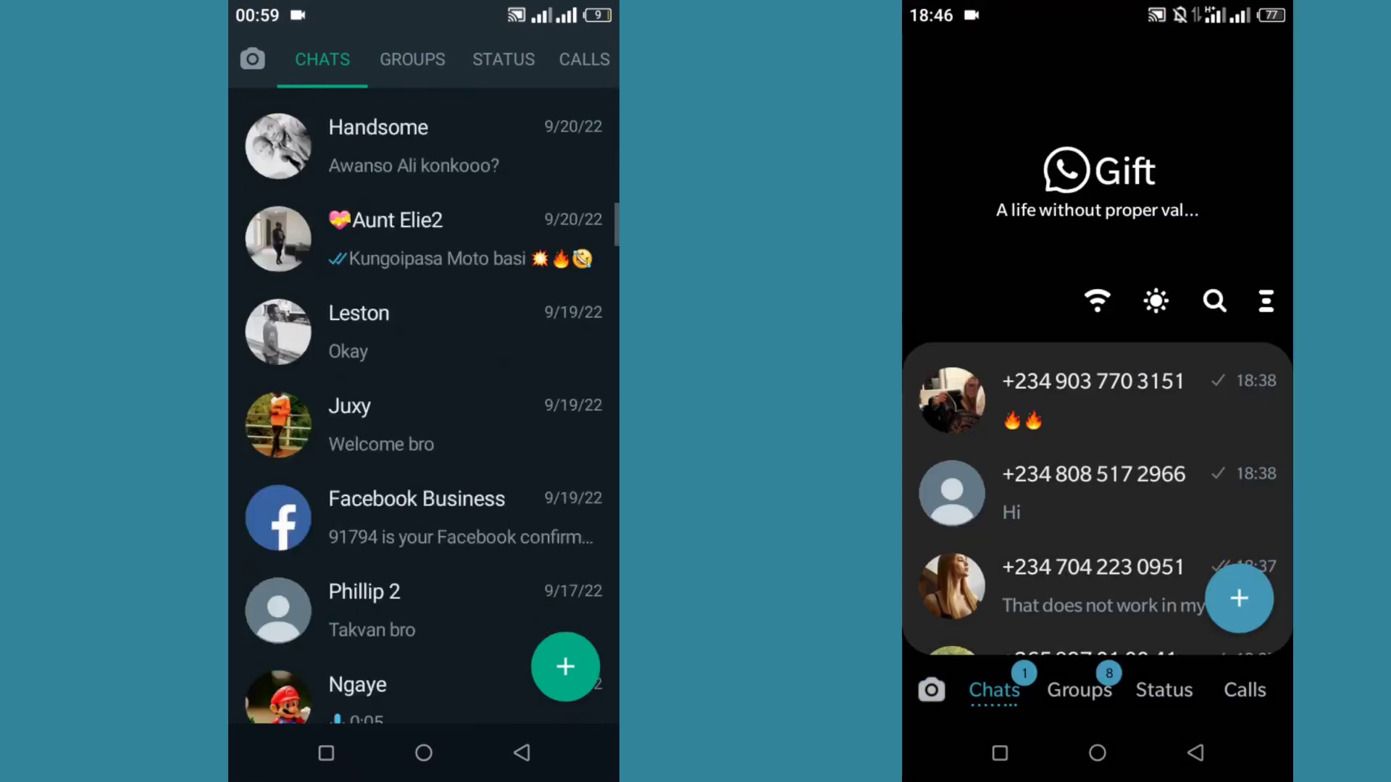
scroll(424, 405, down, 20)
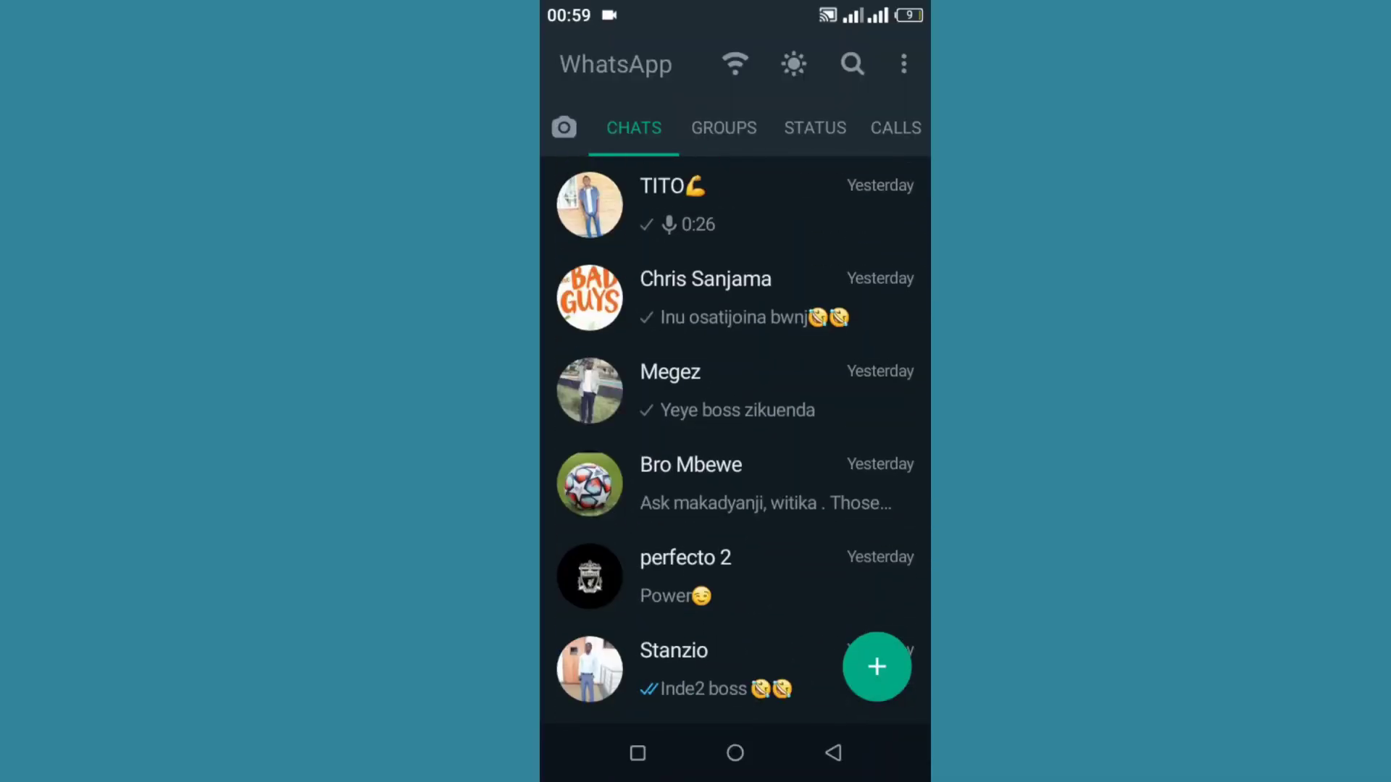
scroll(735, 434, down, 20)
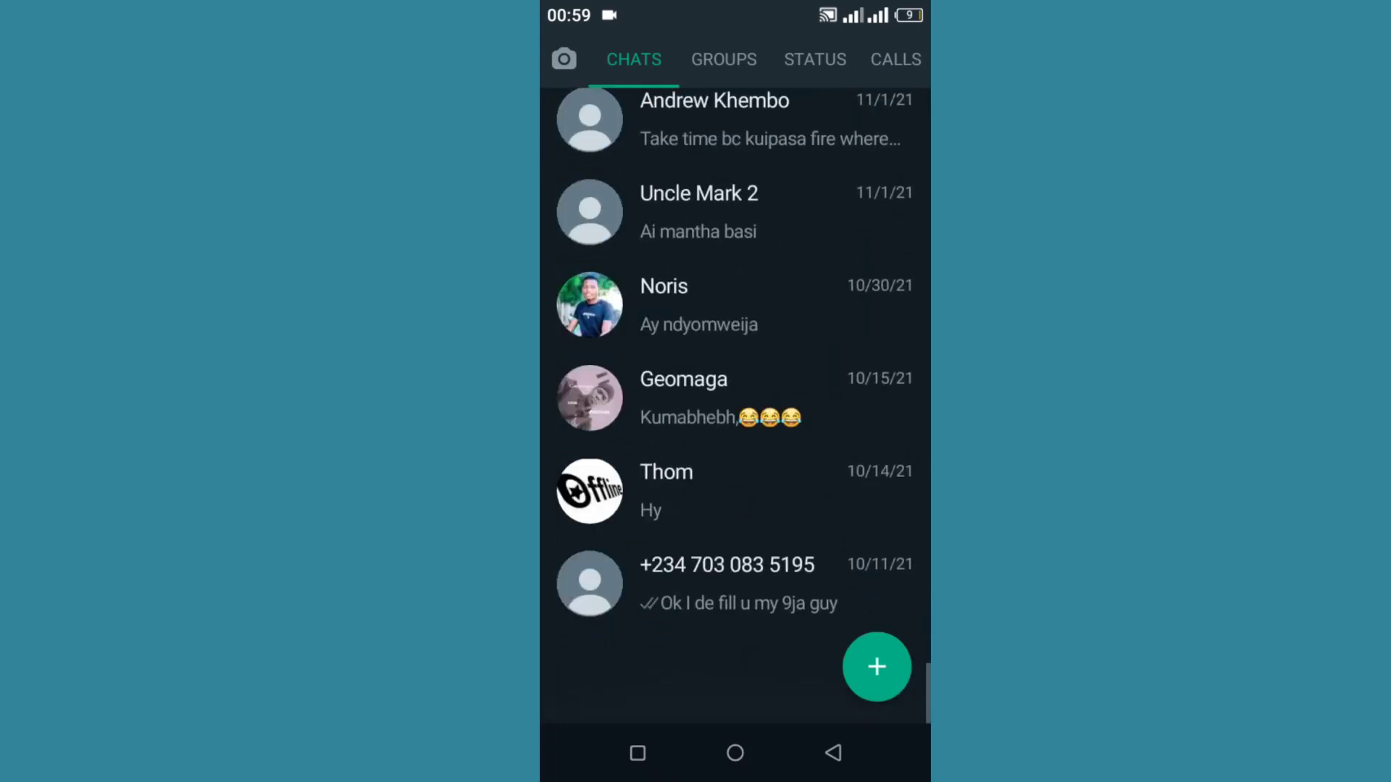